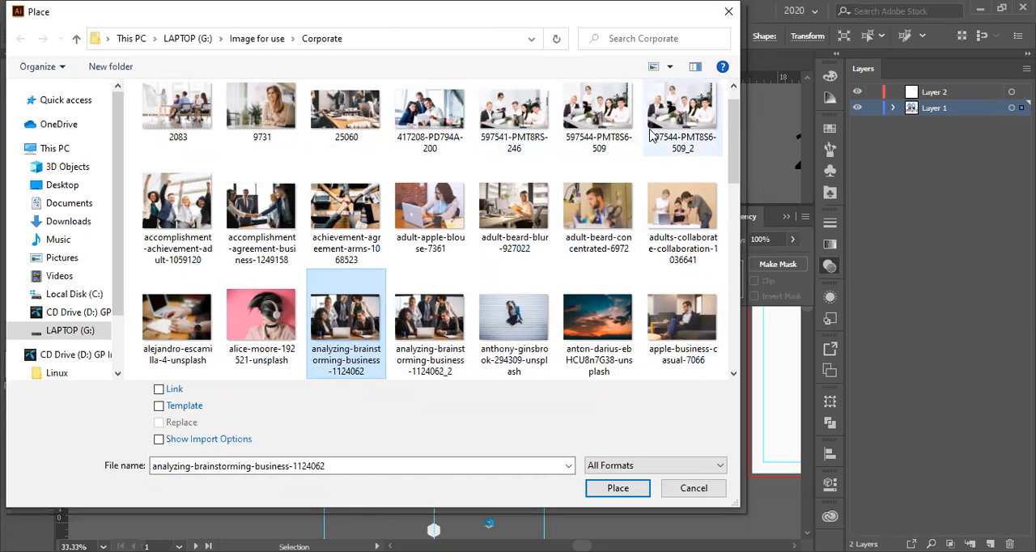
- Place the image 597544-PMT8S6-509_2 over the About Us panel and enlarge it to span the rounded blue shape's full height
double_click(684, 112)
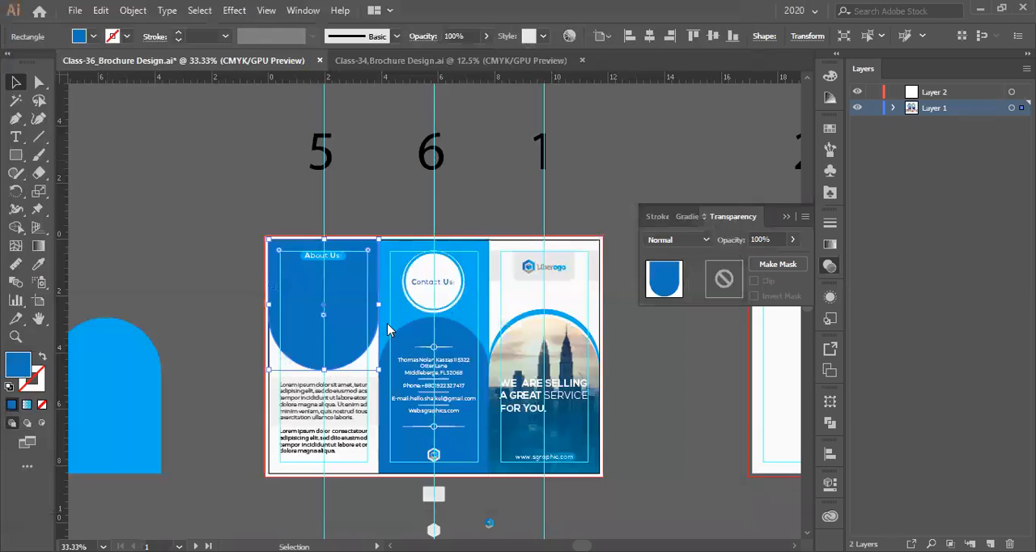
scroll(301, 280, "up", 1)
scroll(304, 283, "down", 2)
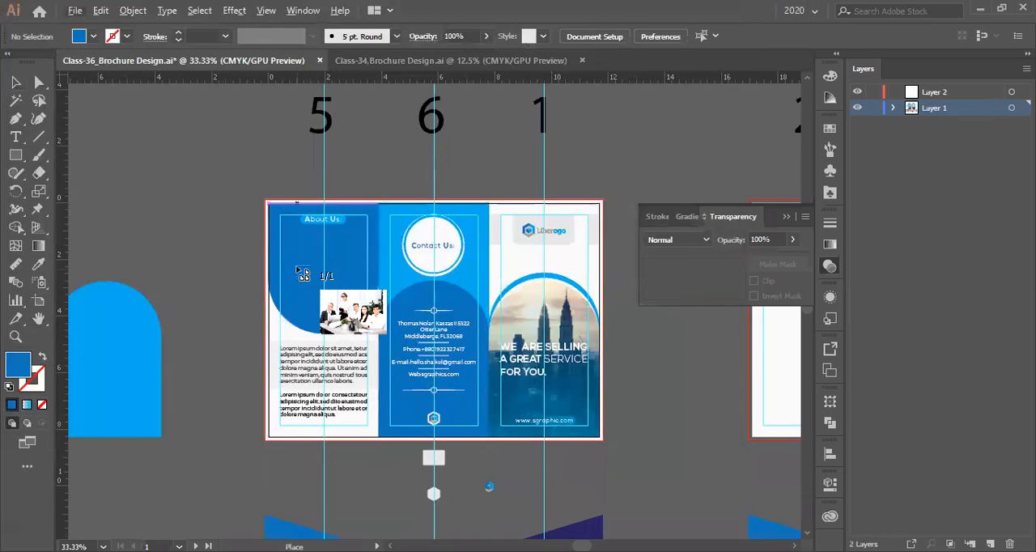
scroll(293, 277, "up", 3)
scroll(293, 276, "down", 1)
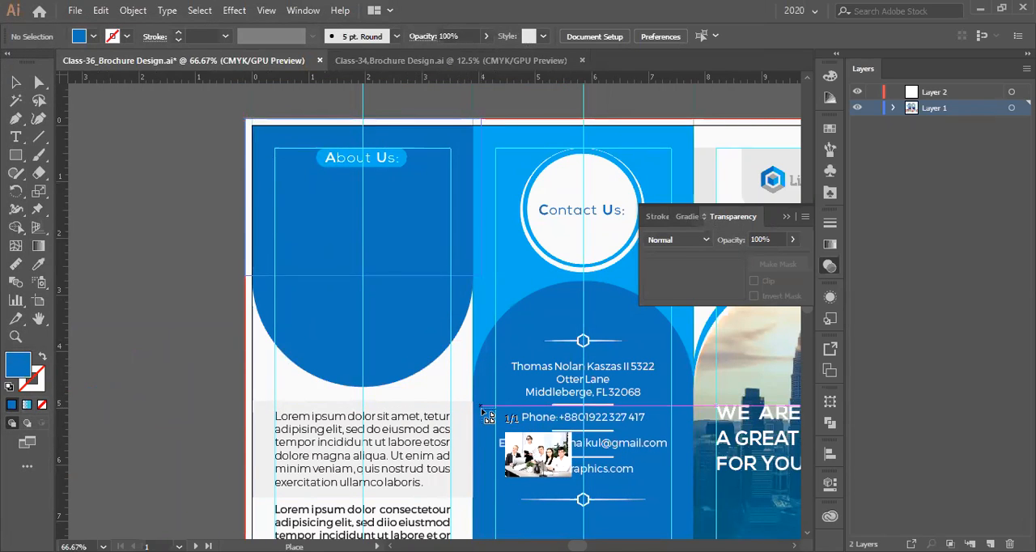
left_click_drag(245, 119, 478, 273)
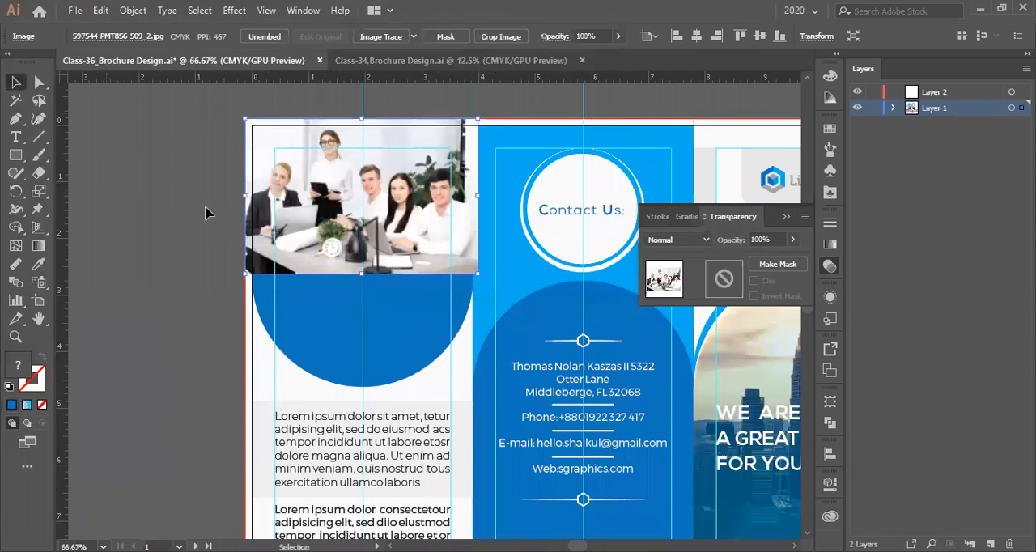
left_click_drag(361, 273, 397, 387)
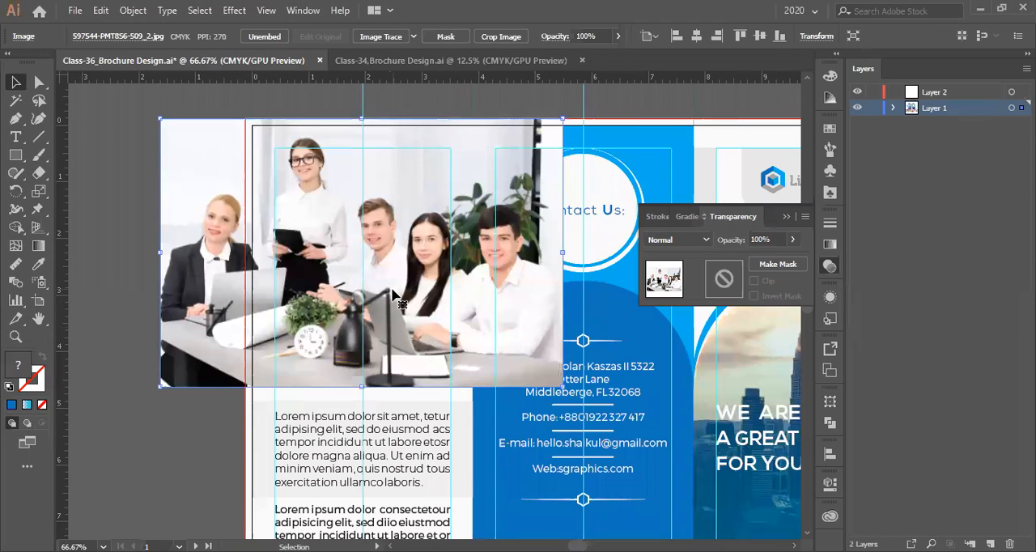
- Send the placed team photo behind the rounded blue shape and the other brochure artwork
key("a")
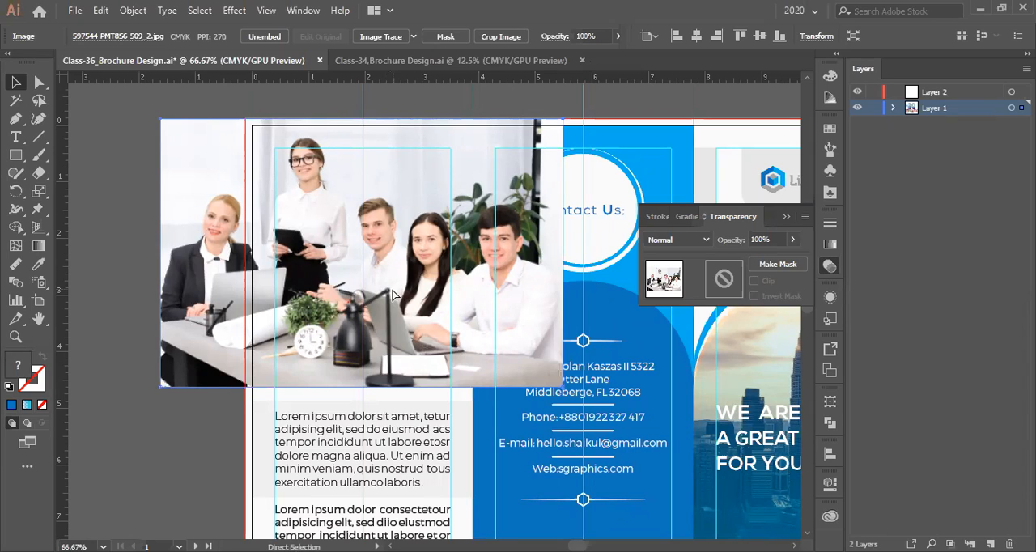
key("ctrl+shift+bracketleft")
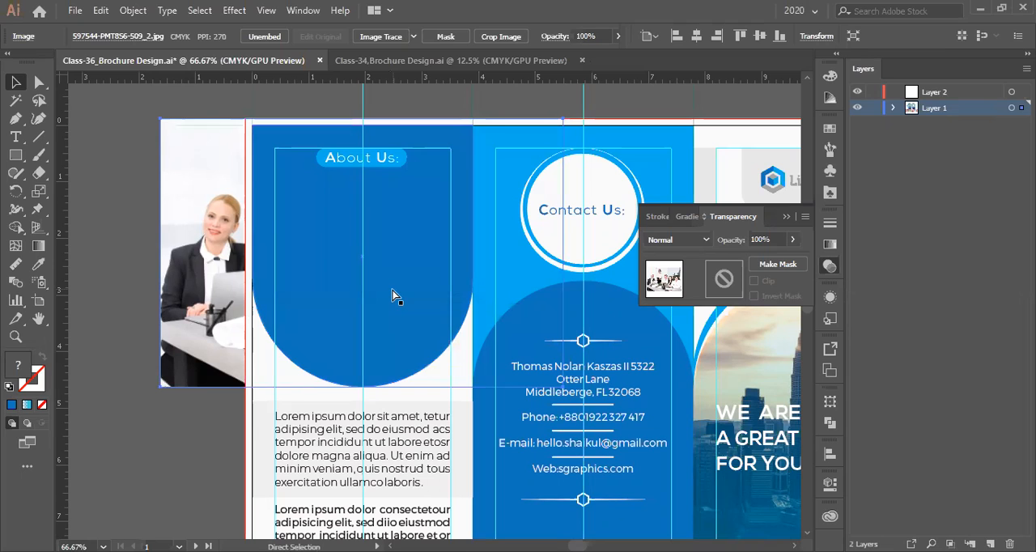
key("v")
left_click(87, 254)
scroll(318, 264, "down", 1)
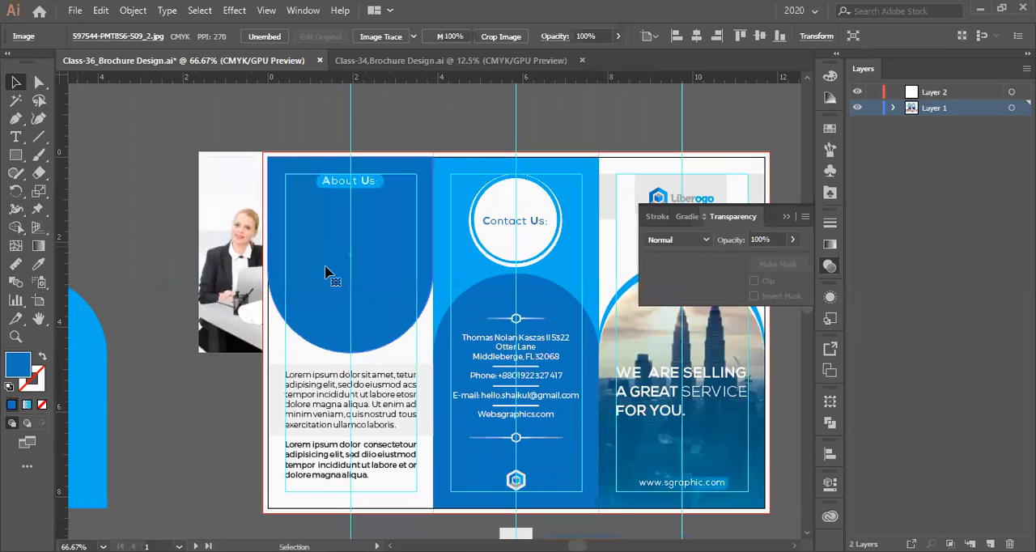
- Clip the team photo to the rounded blue shape with a clipping mask
left_click(325, 272)
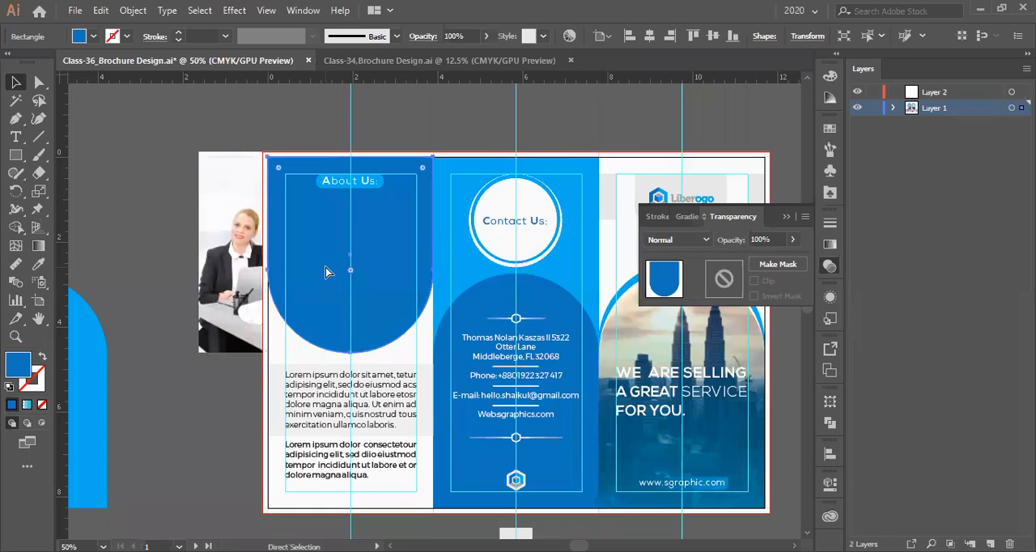
key("a")
left_click(209, 252, "shift")
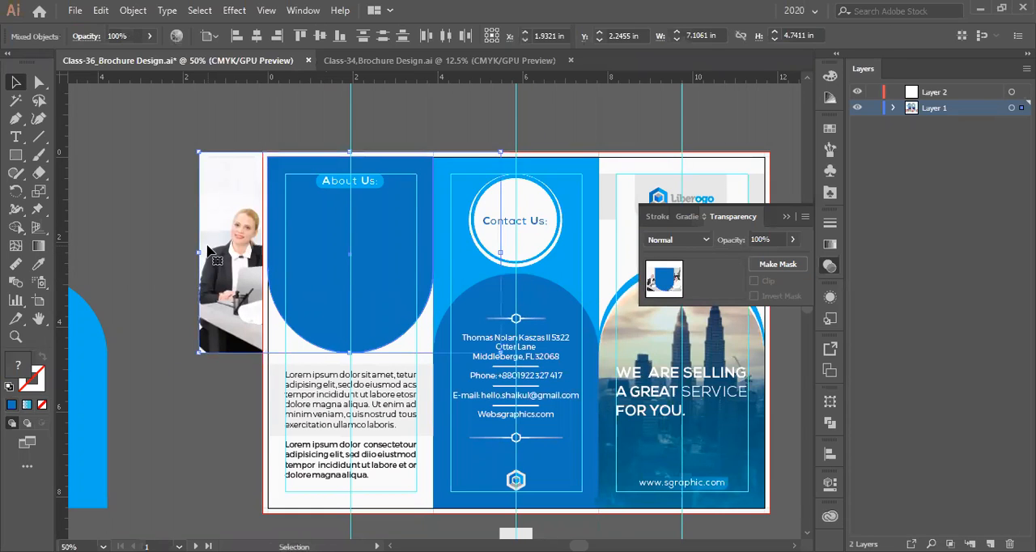
key("ctrl+7")
key("v")
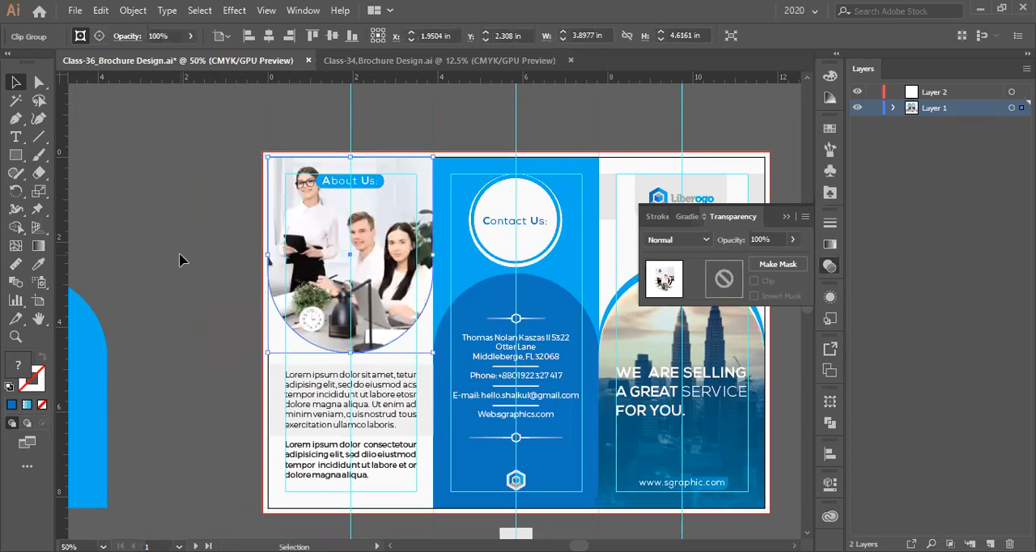
- Paste a copy of the rounded blue shape in place in front of the clipped photo
scroll(182, 259, "up", 1)
key("ctrl+z")
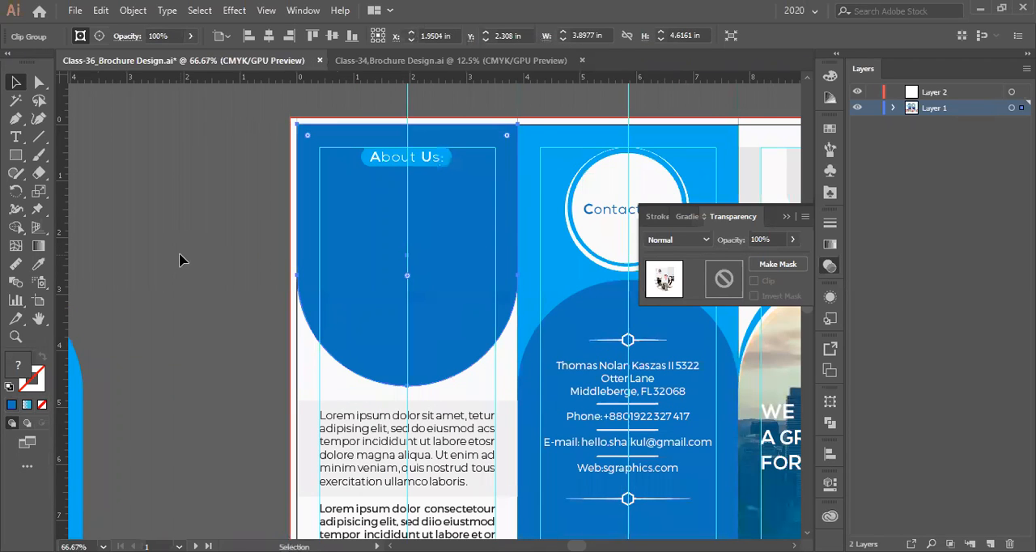
key("ctrl+z")
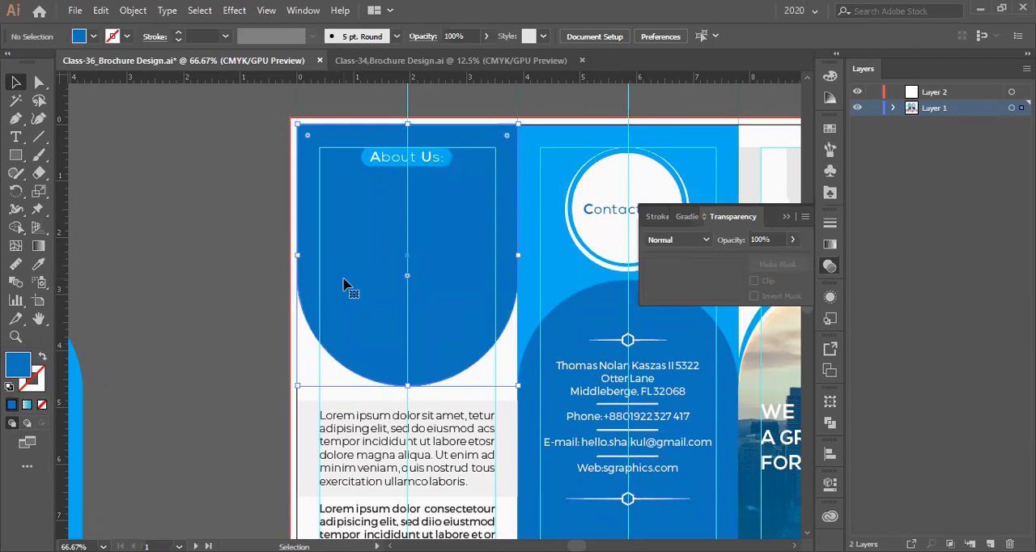
- Apply the cover photo overlay's blue gradient fill and 65% opacity to the rounded shape over the team photo
scroll(335, 286, "down", 2)
left_click(38, 264)
left_click(590, 312)
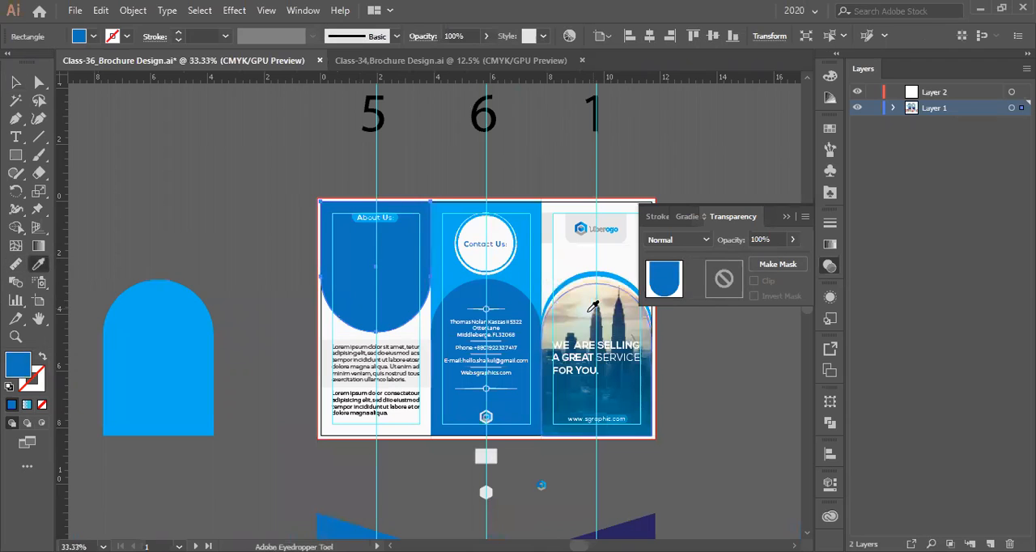
scroll(359, 279, "up", 2)
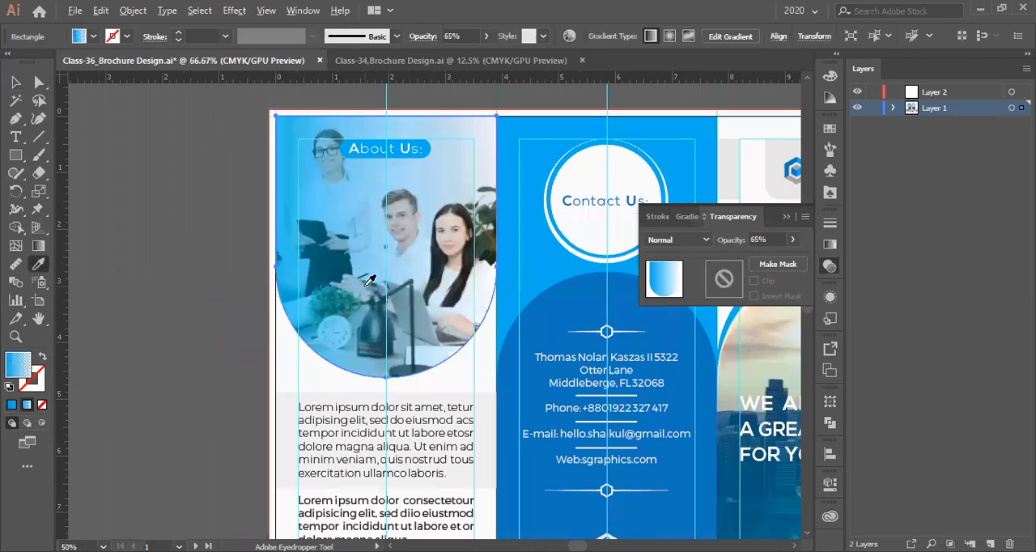
key("v")
left_click(167, 235)
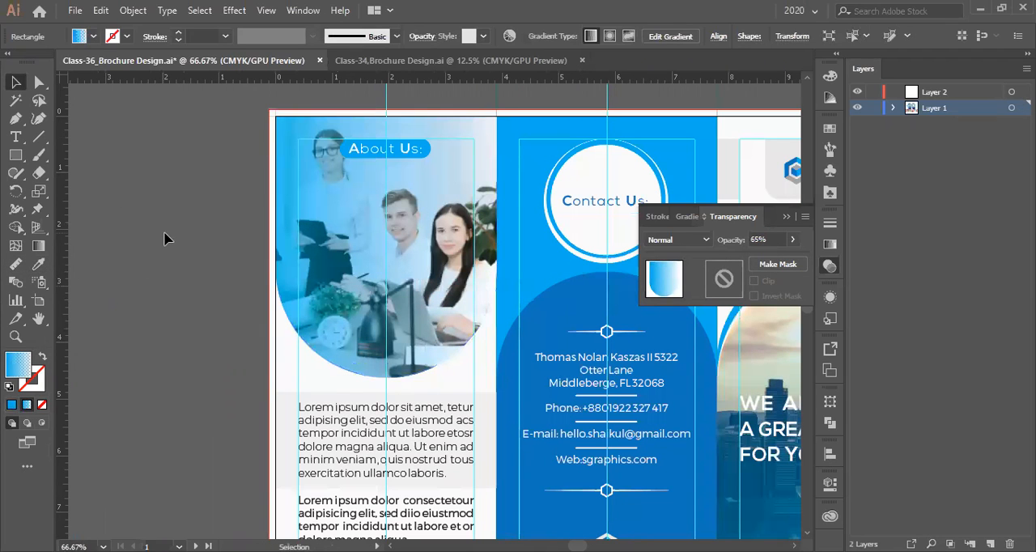
- Examine how the tinted About Us photo looks beside the contact and cover panels
scroll(166, 236, "down", 2)
scroll(273, 267, "up", 1)
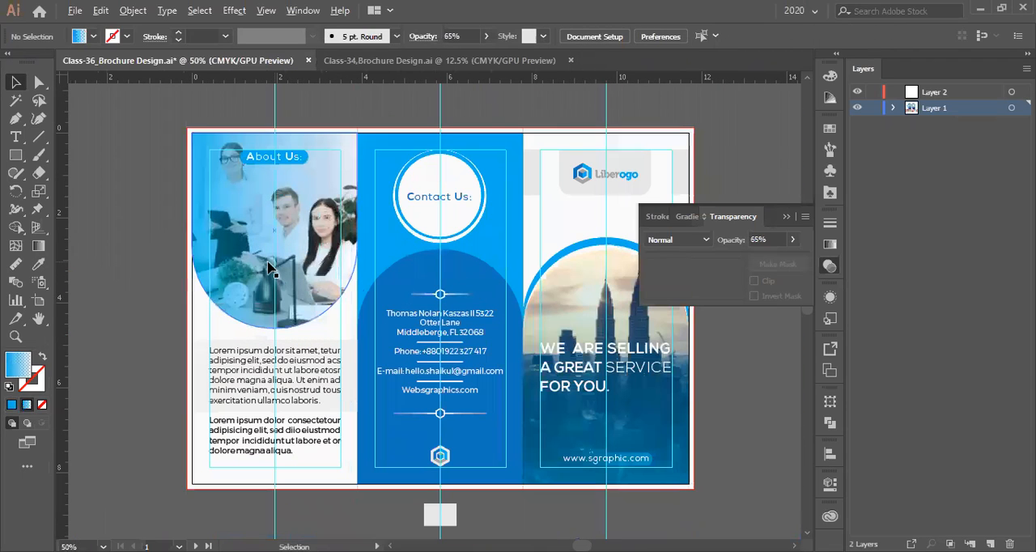
left_click(269, 267)
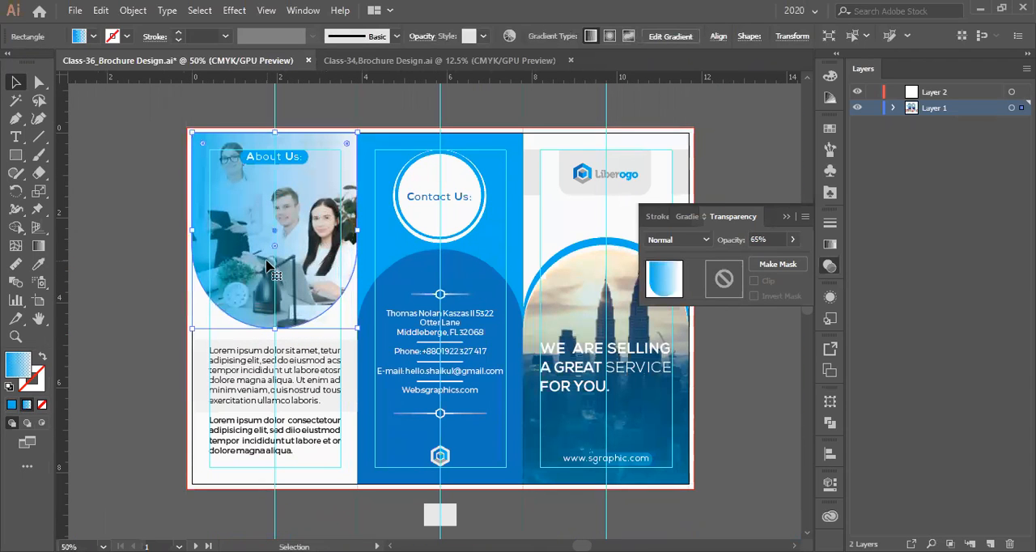
scroll(267, 242, "down", 1)
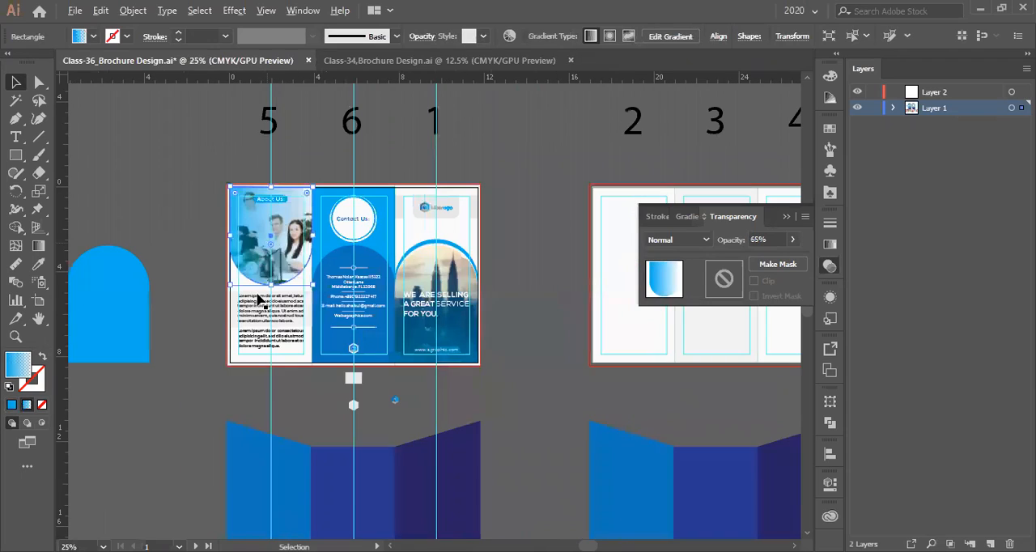
scroll(257, 299, "up", 1)
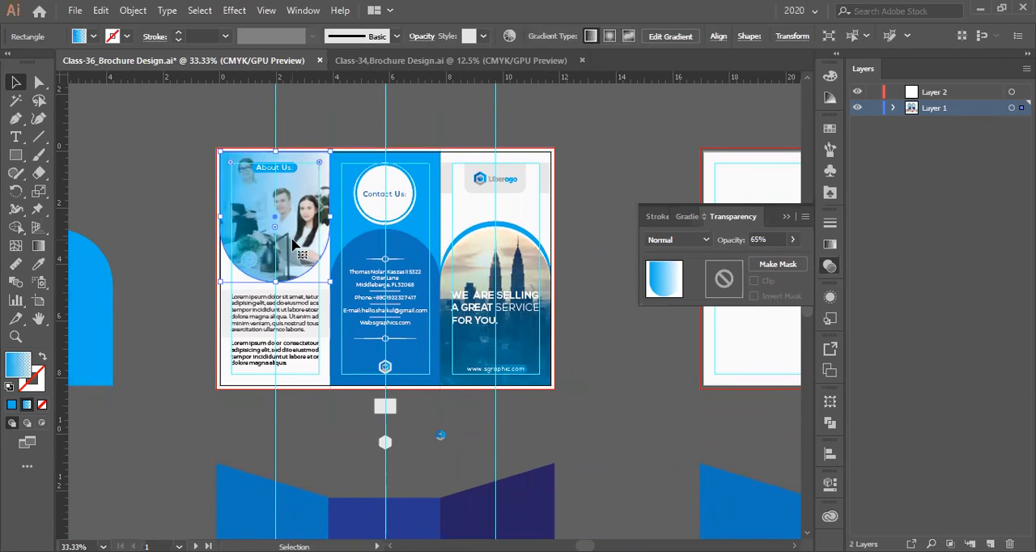
key("space")
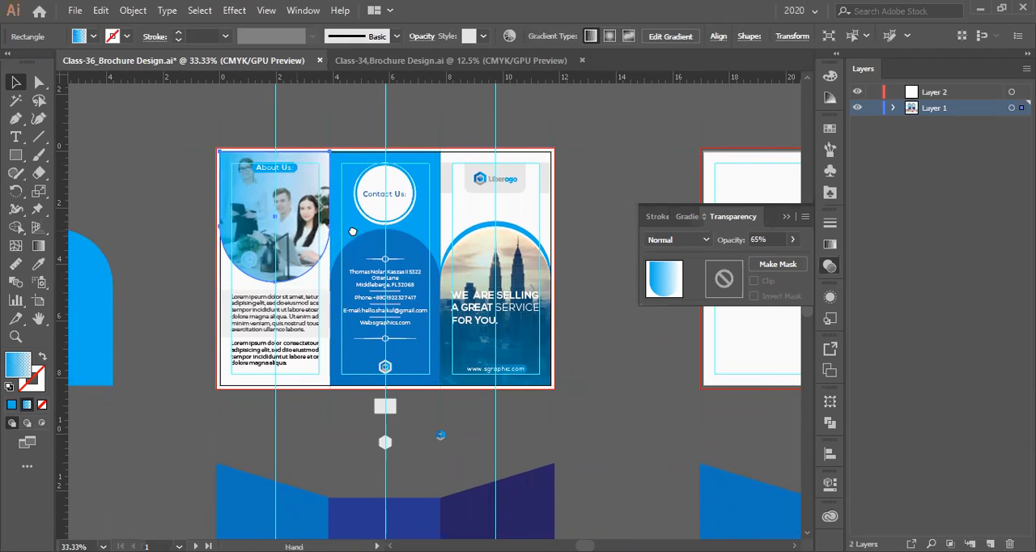
left_click_drag(343, 233, 410, 232)
left_click(197, 224)
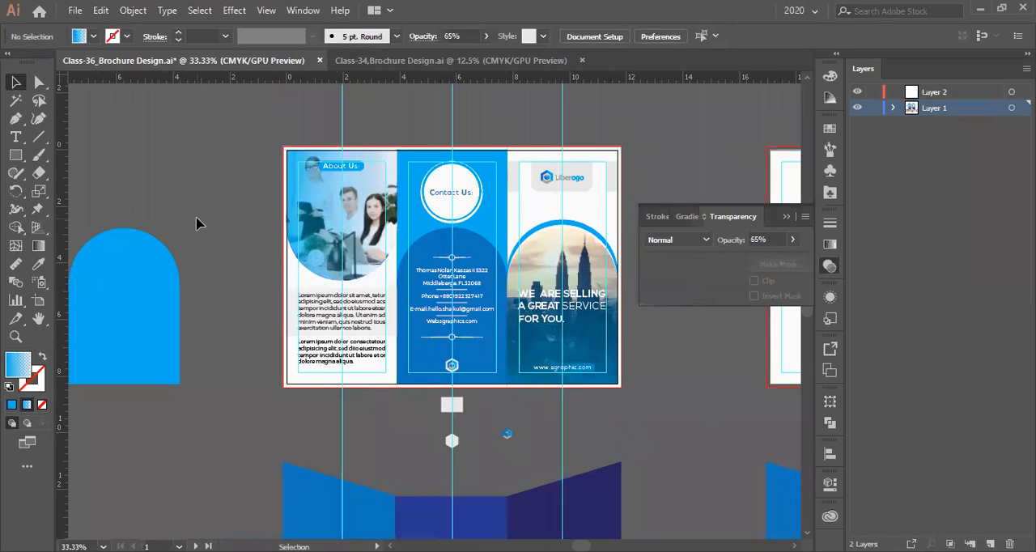
- Try moving the gradient overlay off the About Us photo onto the pasteboard
scroll(361, 233, "up", 1)
left_click_drag(137, 222, 132, 224)
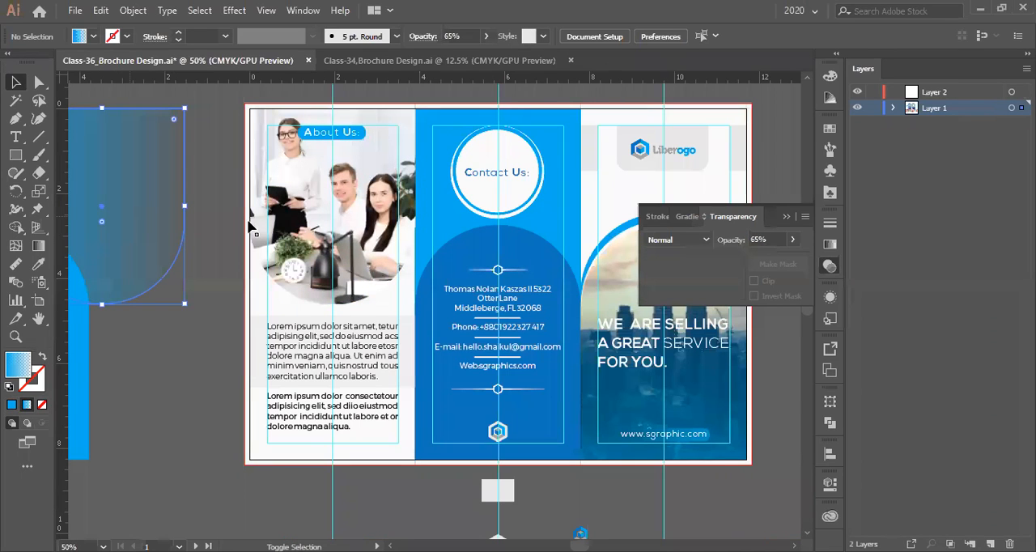
key("ctrl+z")
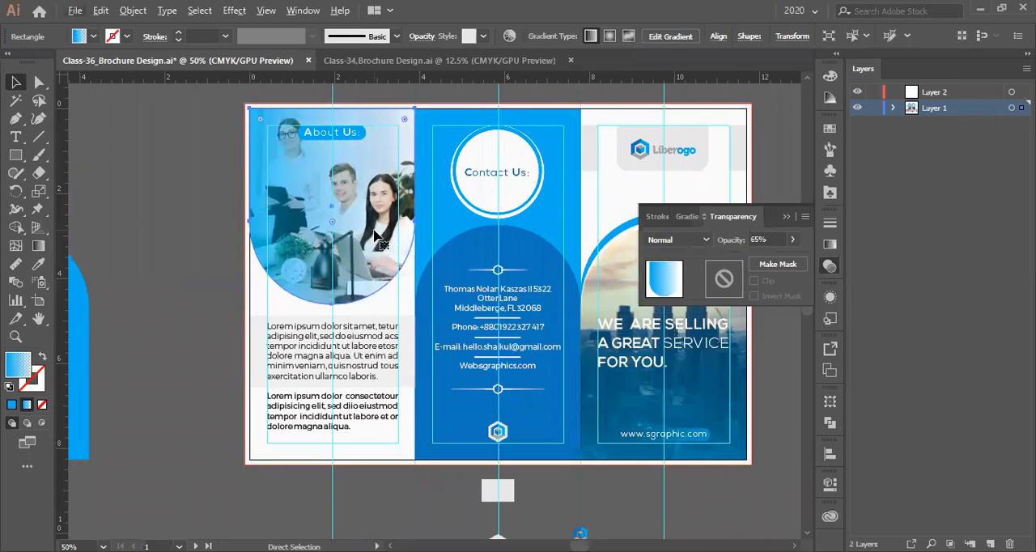
- Return the overlay to the solid blue rounded shape and move it onto the pasteboard beside the brochure
key("ctrl+f")
scroll(377, 235, "down", 2)
left_click_drag(377, 235, 273, 234)
- Release the clipping mask on the About Us team photo and clear the selection
left_click(330, 234)
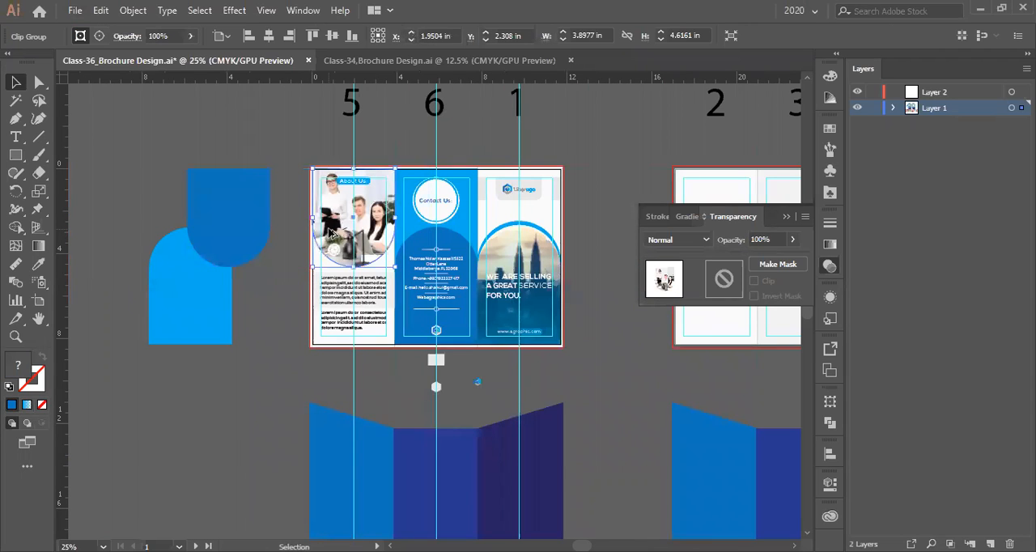
scroll(330, 234, "up", 2)
right_click(329, 233)
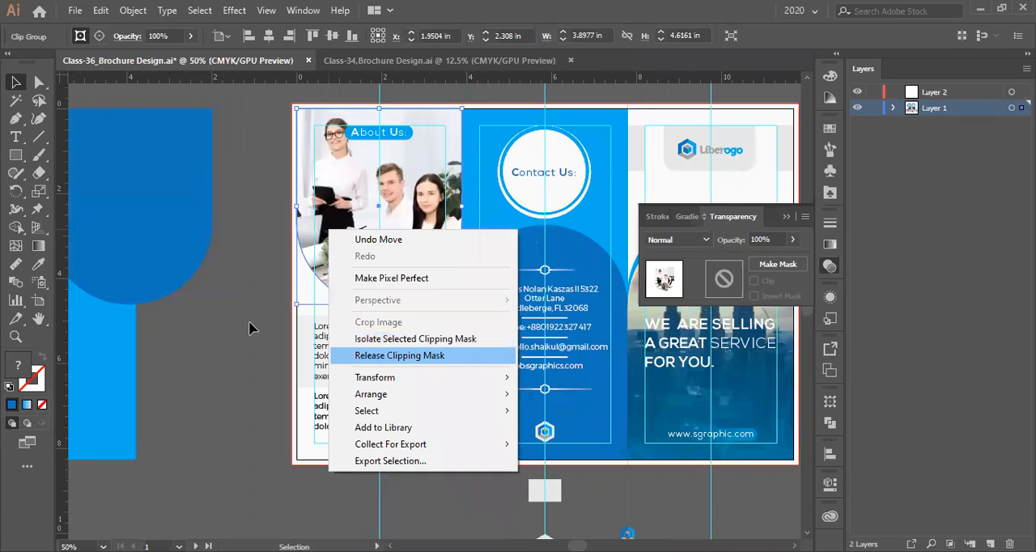
left_click(399, 355)
key("ctrl+shift+a")
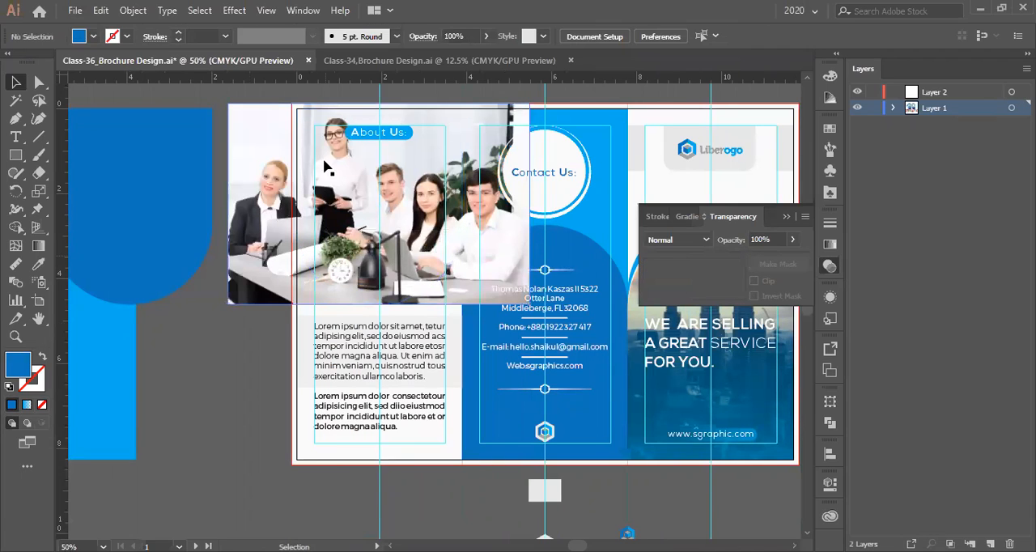
- Draw a rectangle about 3.92 by 4.6 in over the upper About Us panel and clip the team photo to it
key("m")
left_click_drag(296, 108, 417, 220)
left_click_drag(444, 283, 460, 305)
key("v")
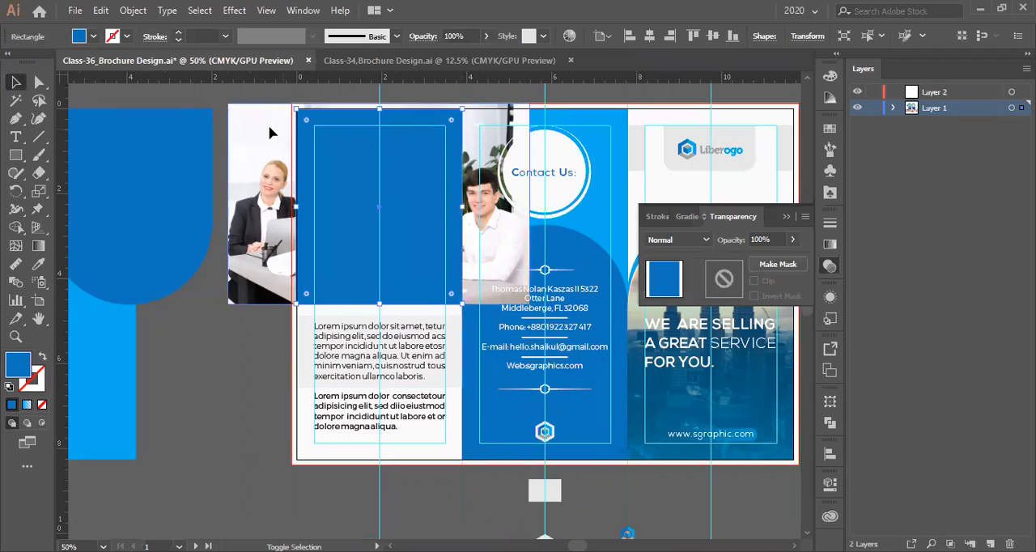
left_click(269, 134, "shift")
key("ctrl+7")
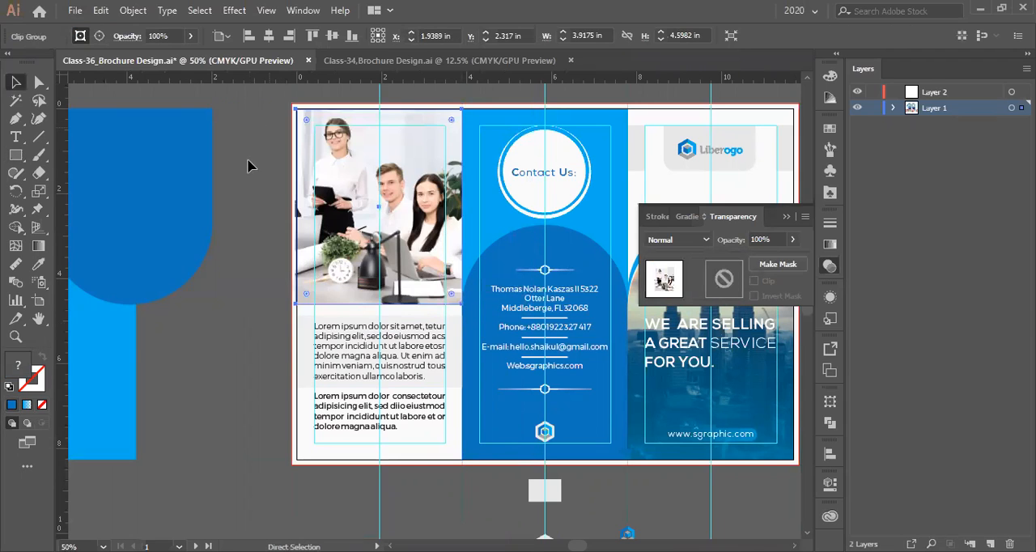
- Delete the leftover rounded path from the About Us panel, using outline view to find it
scroll(248, 174, "down", 2)
scroll(252, 187, "up", 2)
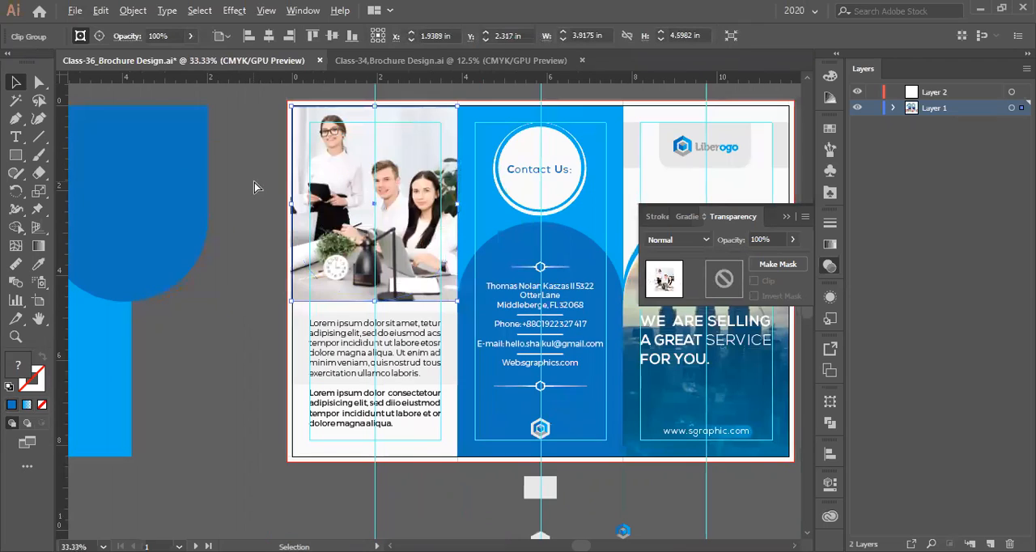
left_click(202, 187)
left_click(322, 288)
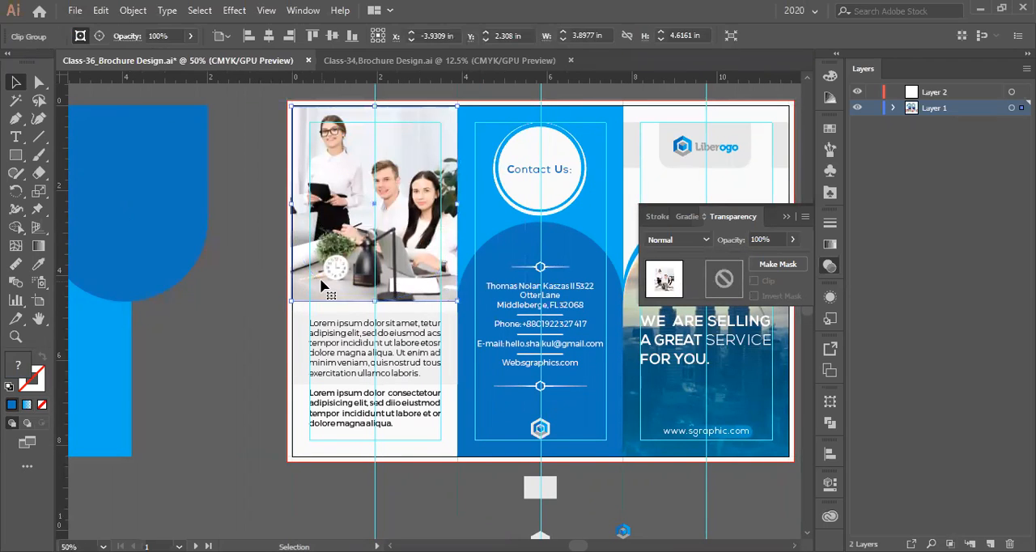
left_click(272, 268)
key("ctrl+y")
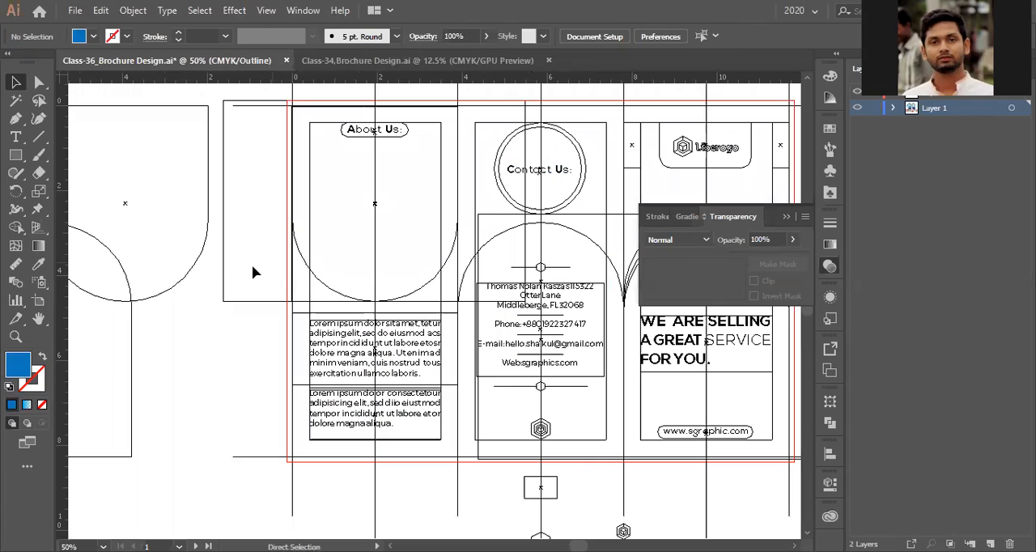
left_click(321, 288)
key("ctrl+shift+a")
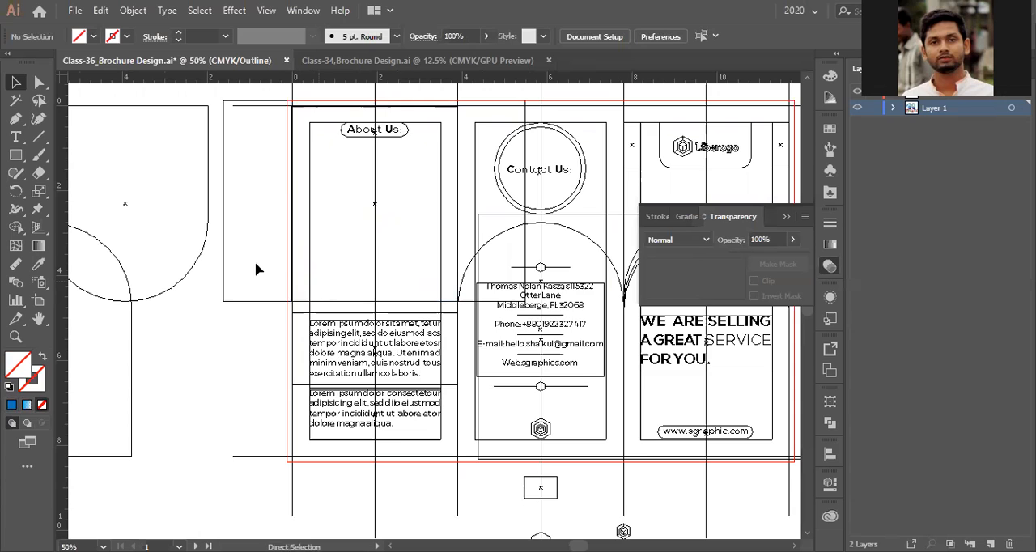
key("ctrl+y")
- Isolate the team photo's clip group at the lower corner where it meets the Contact Us panel
scroll(243, 269, "down", 1)
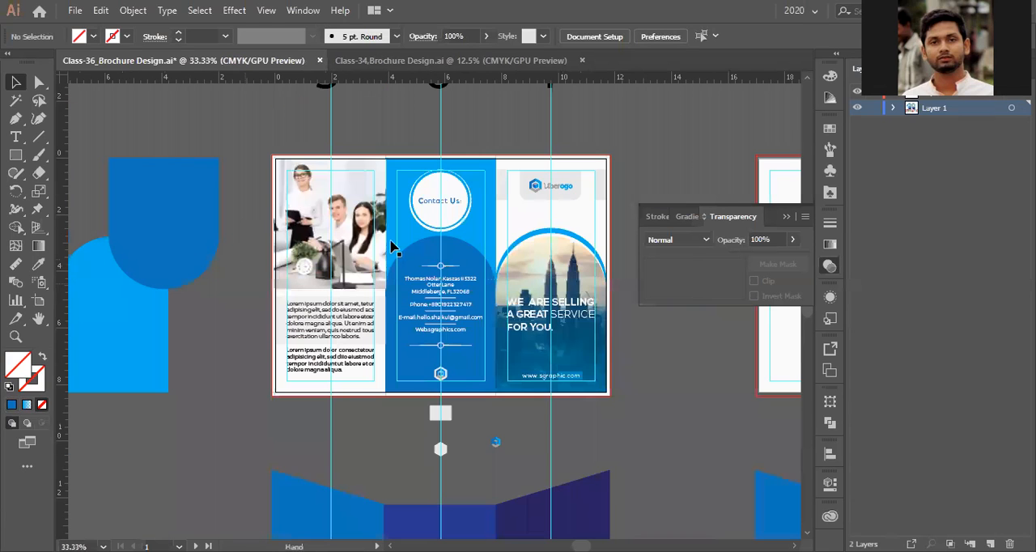
scroll(394, 249, "up", 4)
scroll(418, 212, "up", 3)
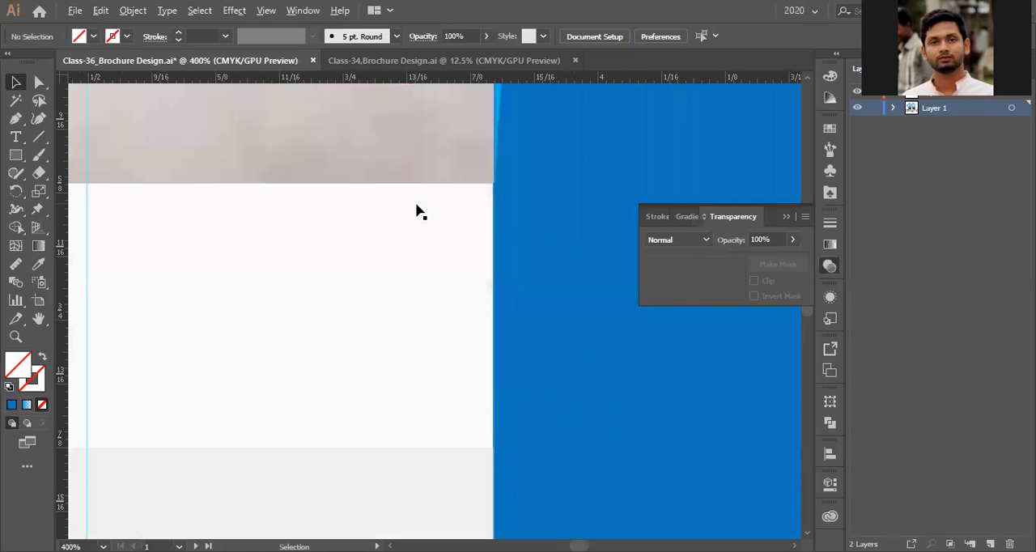
scroll(421, 219, "up", 3)
scroll(474, 259, "up", 4)
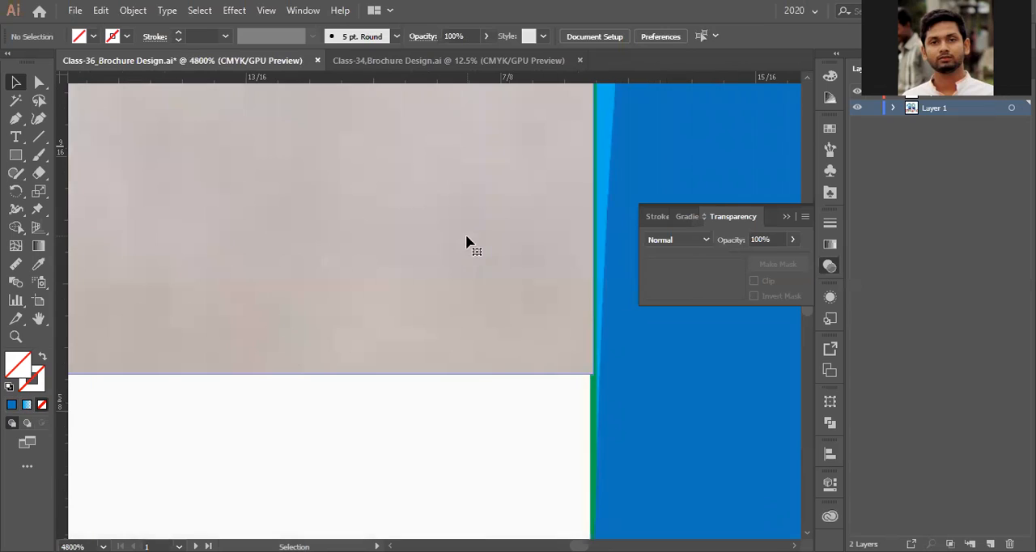
double_click(540, 320)
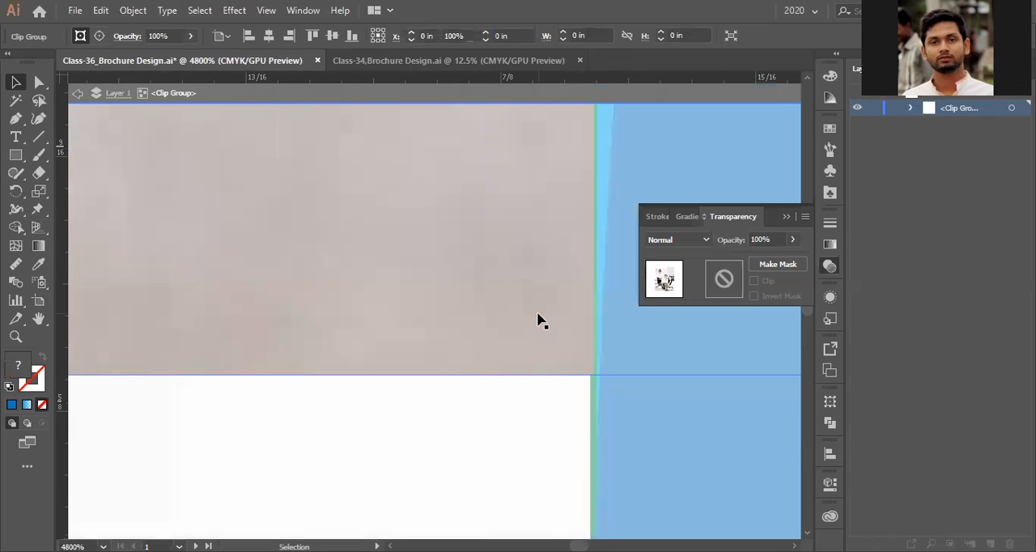
left_click(572, 353)
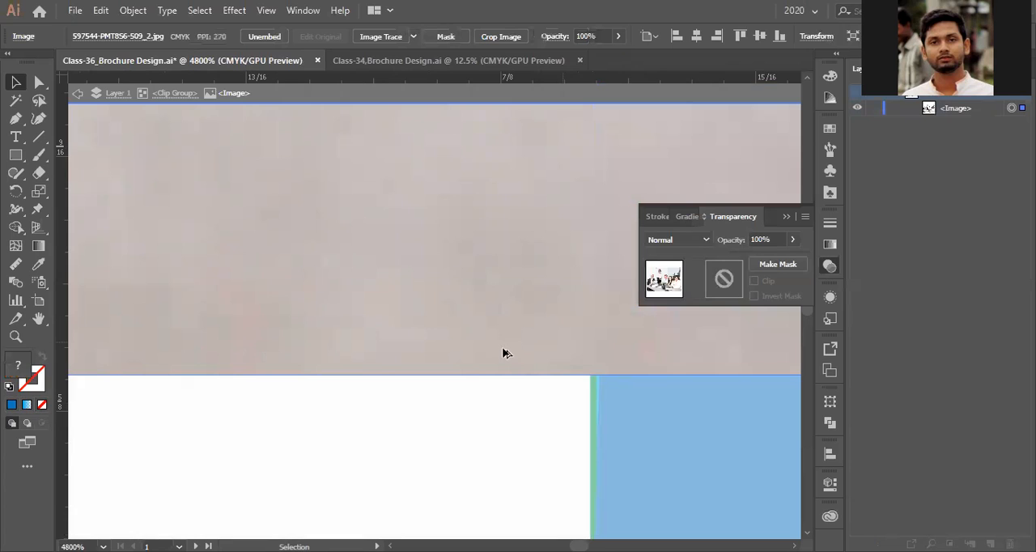
scroll(502, 353, "down", 3)
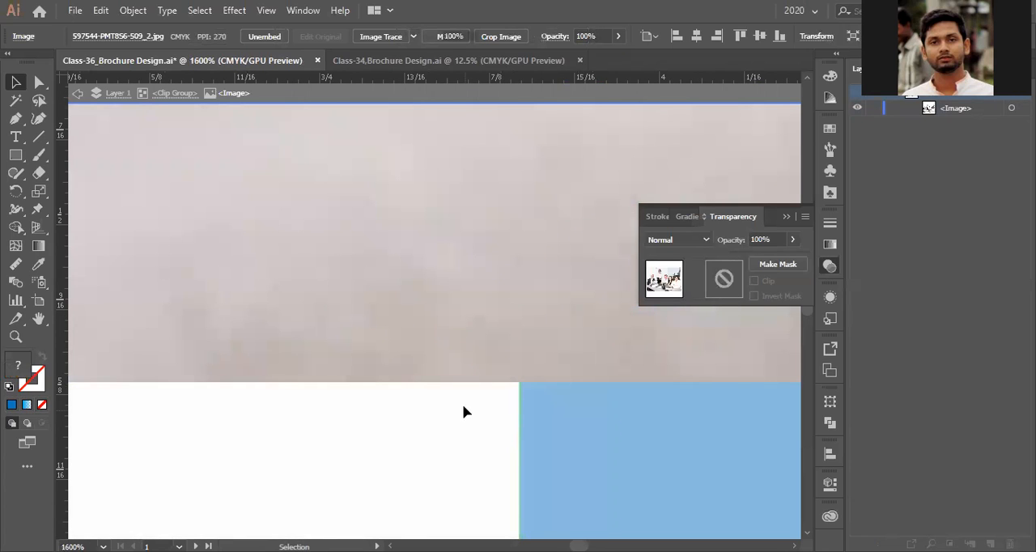
double_click(246, 140)
key("Escape")
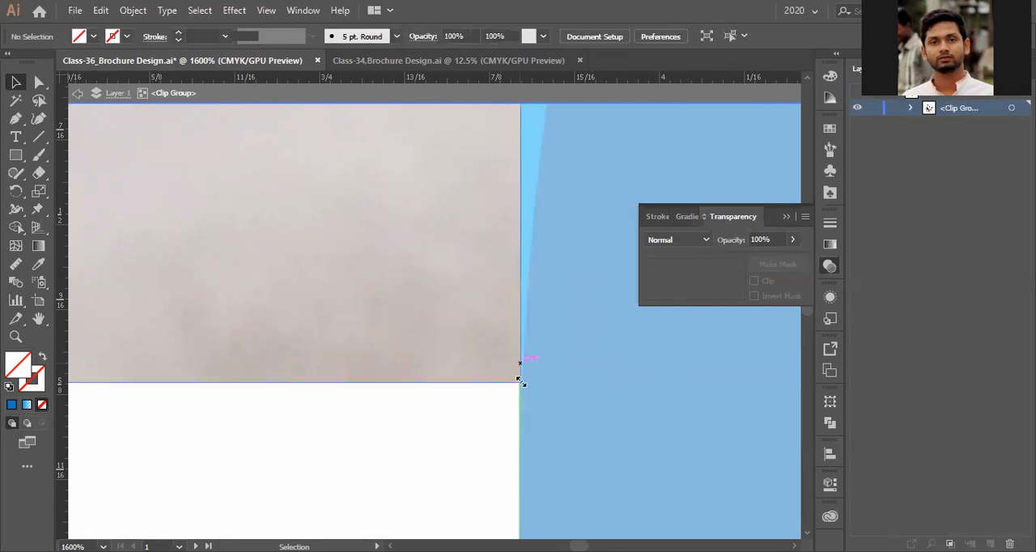
- Resize the team photo's clipping rectangle so its lower corner meets the fold line beside the Contact Us panel, and exit isolation mode
left_click(518, 381)
left_click_drag(518, 381, 542, 373)
scroll(516, 391, "up", 3)
scroll(491, 385, "down", 6)
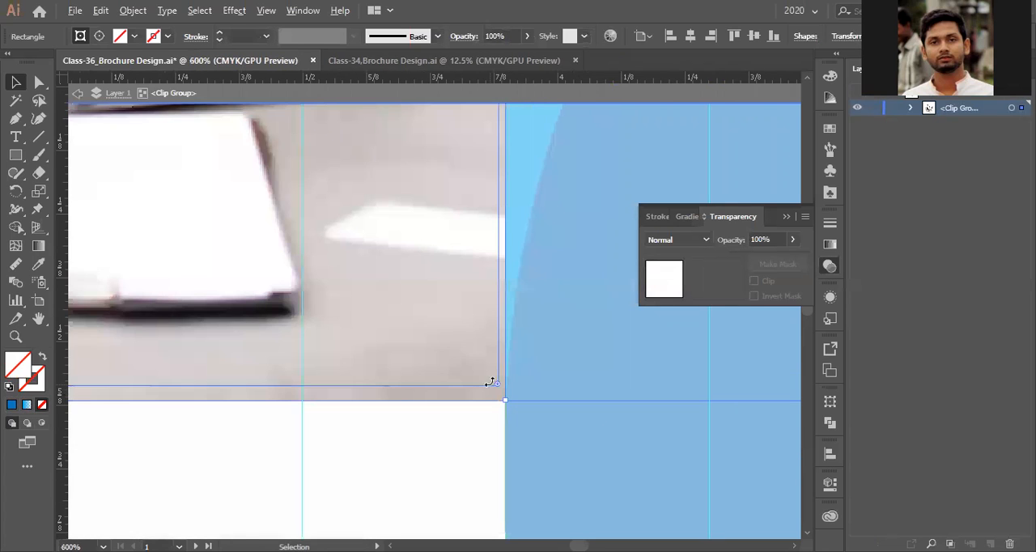
scroll(489, 348, "down", 4)
left_click(484, 344)
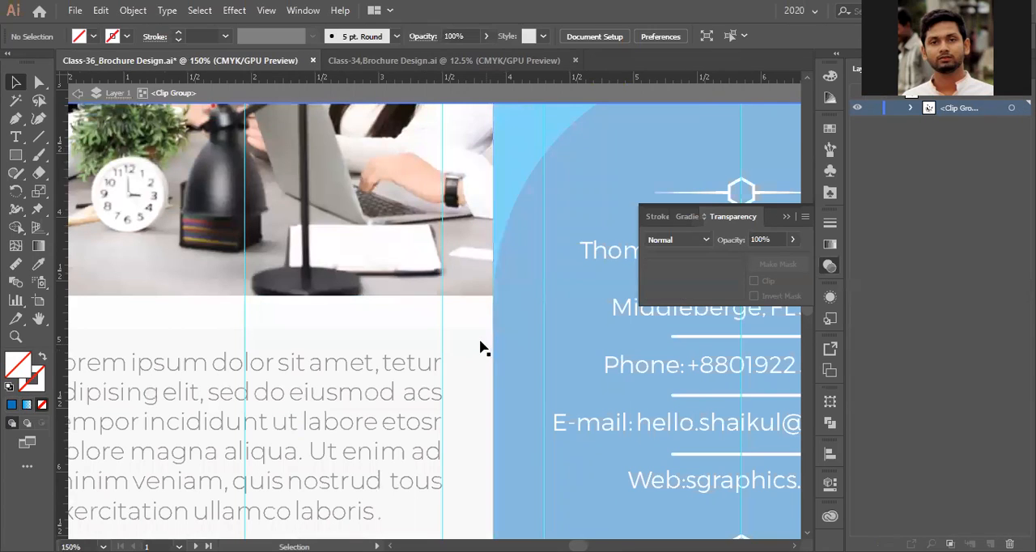
double_click(479, 338)
double_click(470, 319)
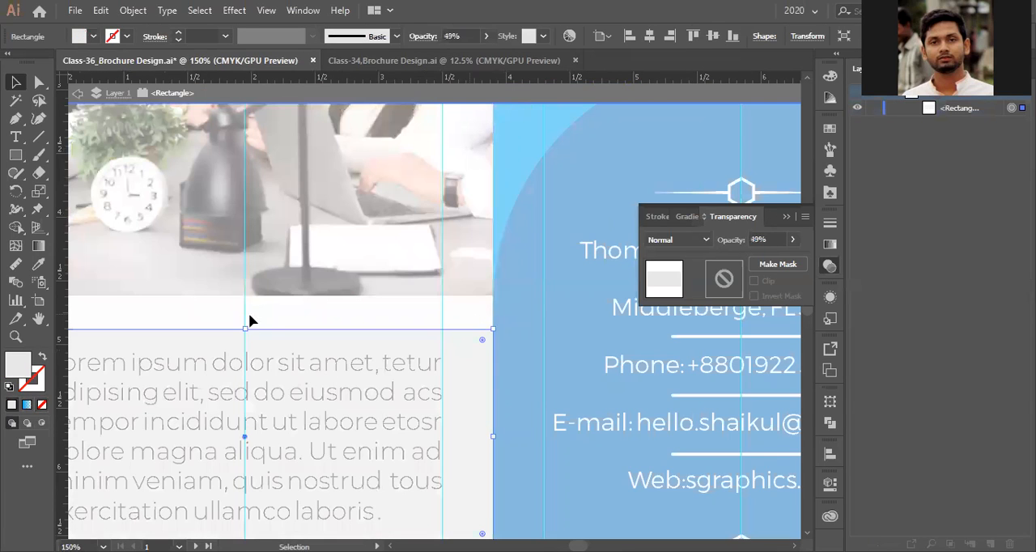
scroll(249, 320, "down", 3)
double_click(354, 306)
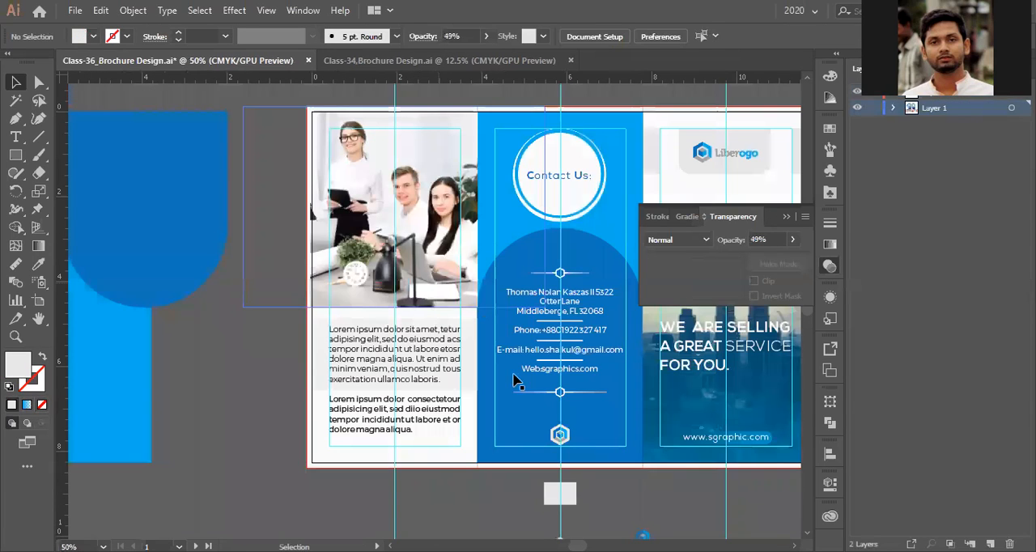
- Try to pull the edge of the white About Us background slightly inward from the Contact Us fold
scroll(497, 386, "up", 4)
scroll(497, 386, "up", 5)
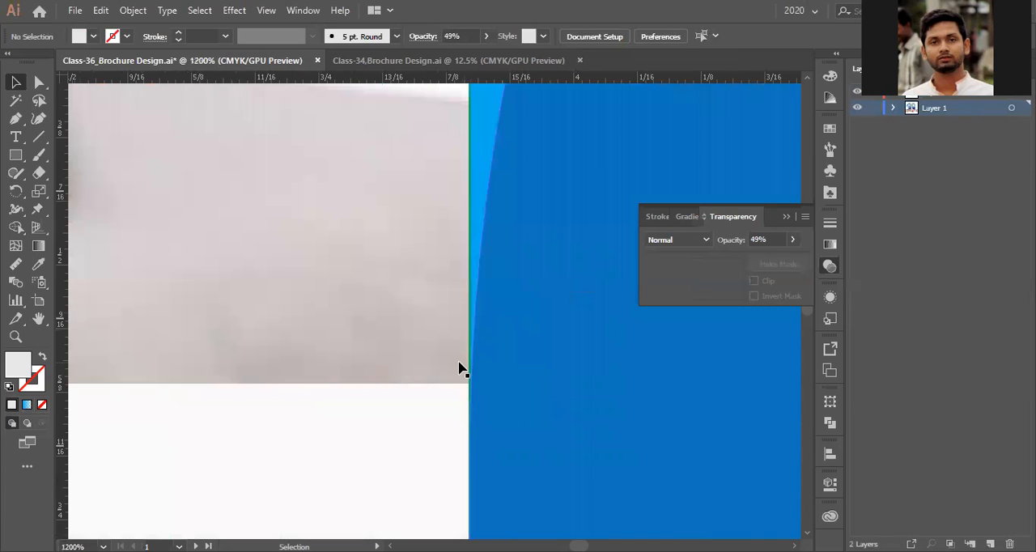
scroll(458, 369, "up", 4)
left_click_drag(491, 359, 389, 368)
scroll(389, 367, "up", 3)
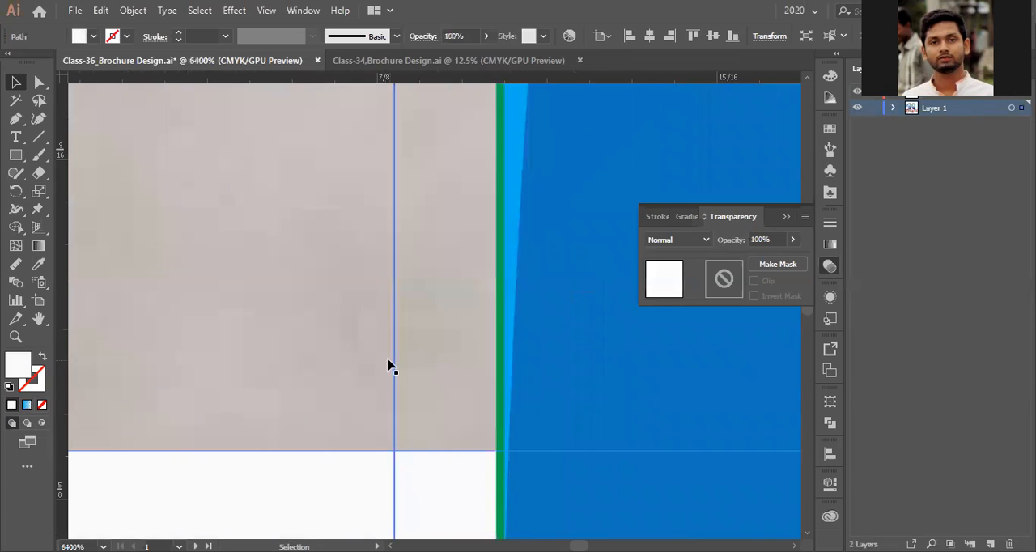
scroll(389, 366, "down", 10)
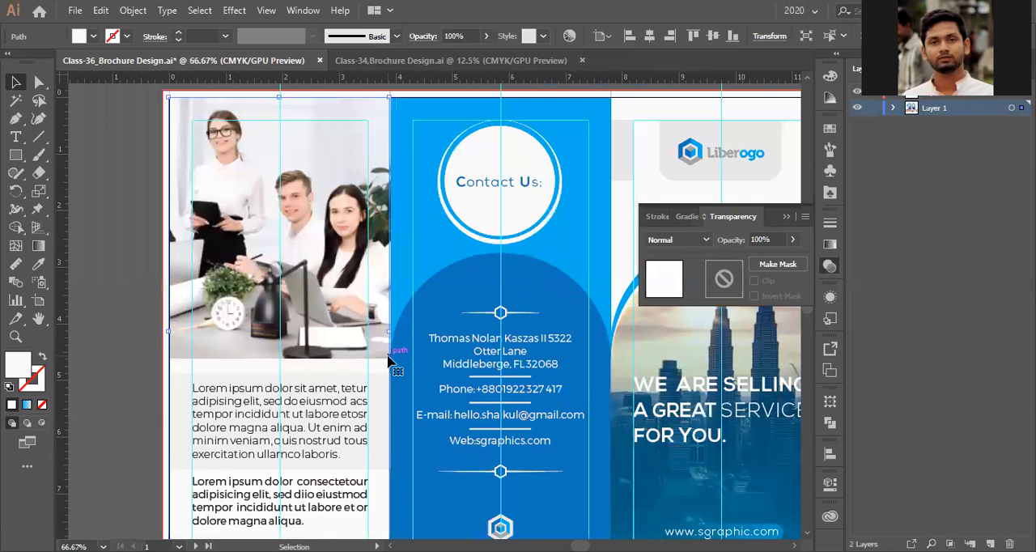
scroll(389, 361, "down", 2)
scroll(389, 364, "up", 1)
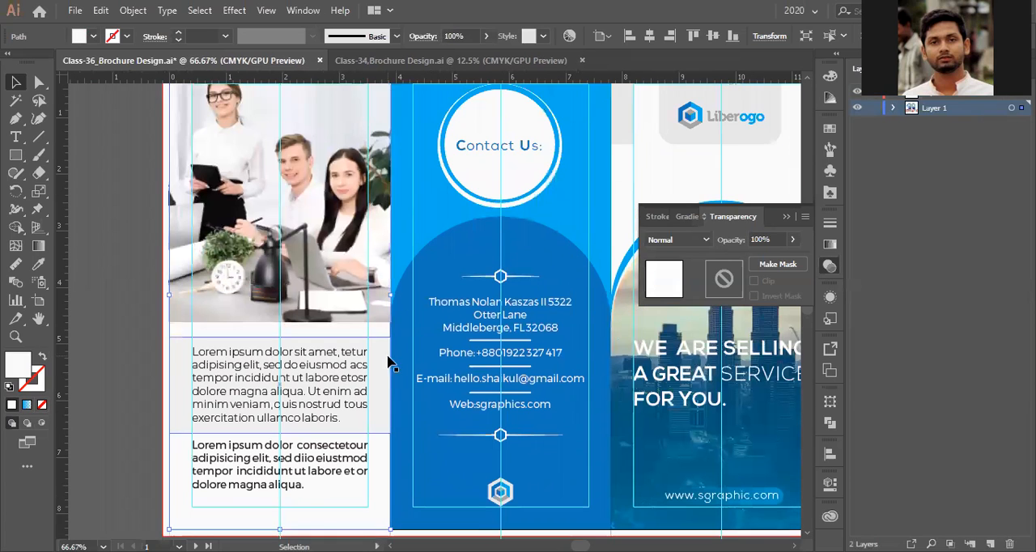
- Extend the light blue Contact Us background slightly past the fold line toward the About Us panel
left_click(421, 243)
scroll(421, 243, "up", 1)
scroll(393, 346, "up", 6)
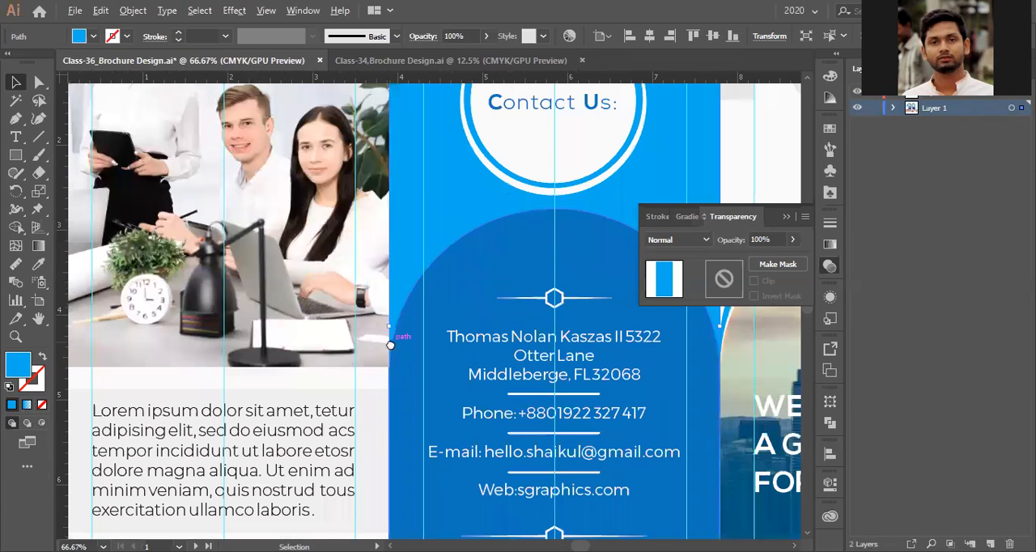
scroll(485, 282, "up", 4)
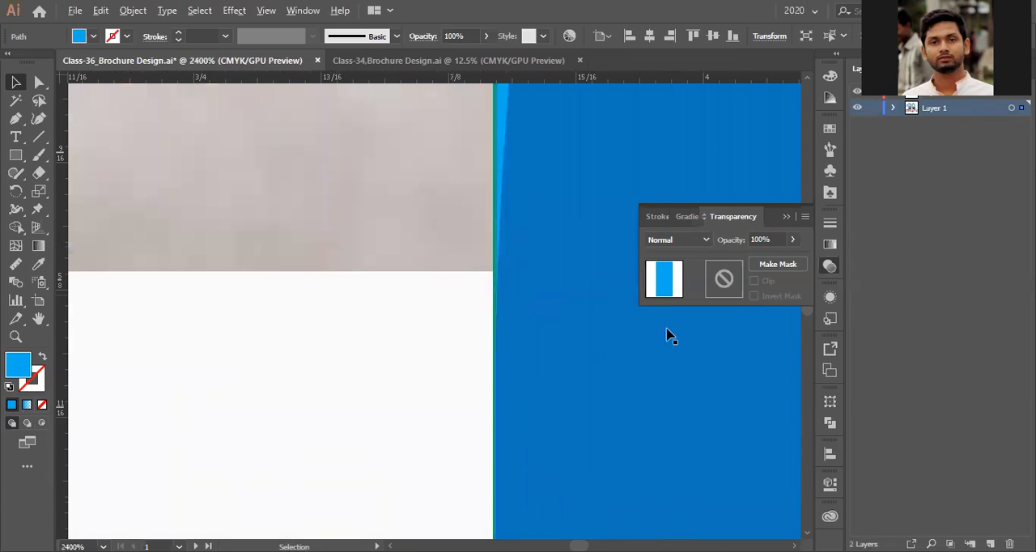
scroll(337, 199, "up", 4)
left_click_drag(372, 262, 239, 258)
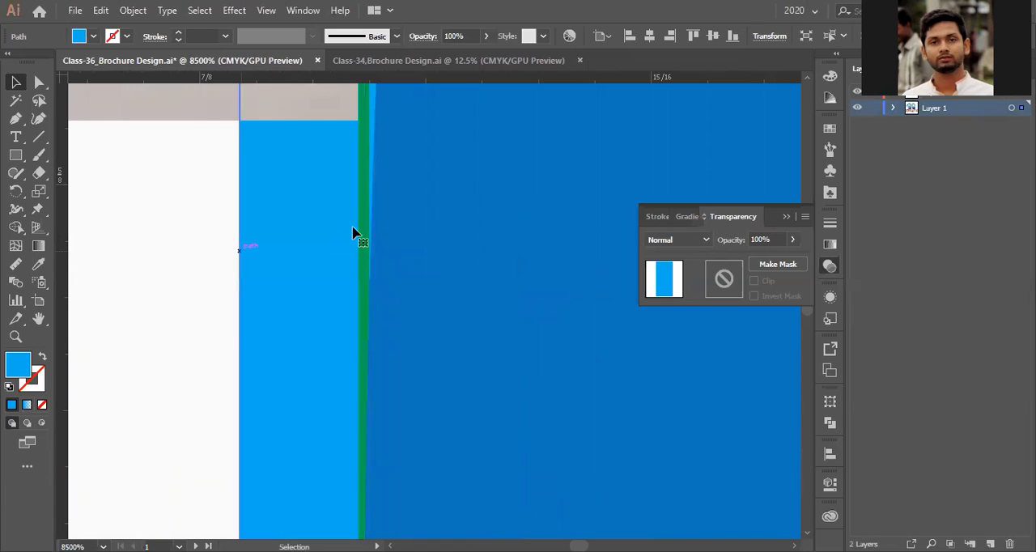
- Shift the group of green fold and trim lines slightly toward the About Us panel
left_click_drag(363, 224, 296, 241)
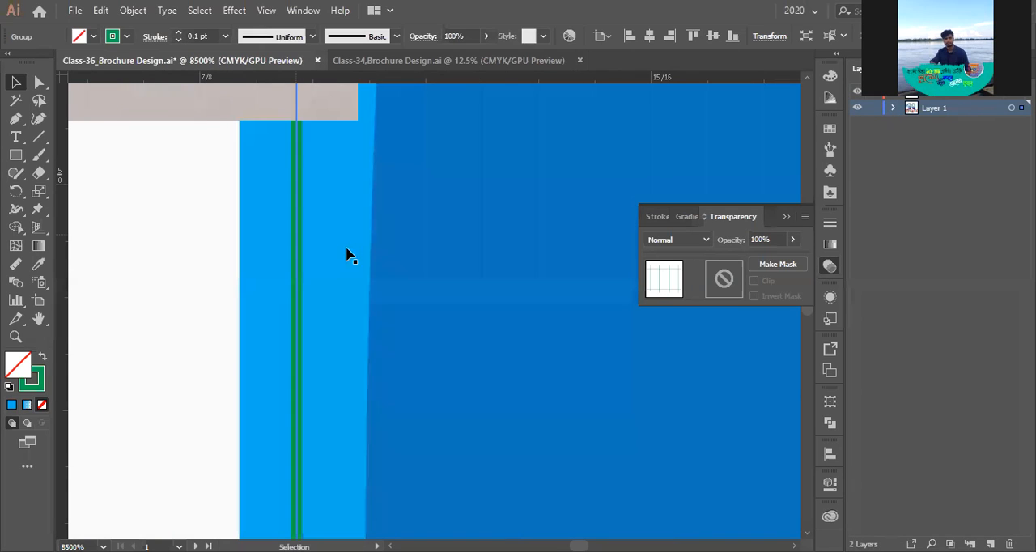
scroll(348, 255, "down", 5)
scroll(348, 255, "down", 3)
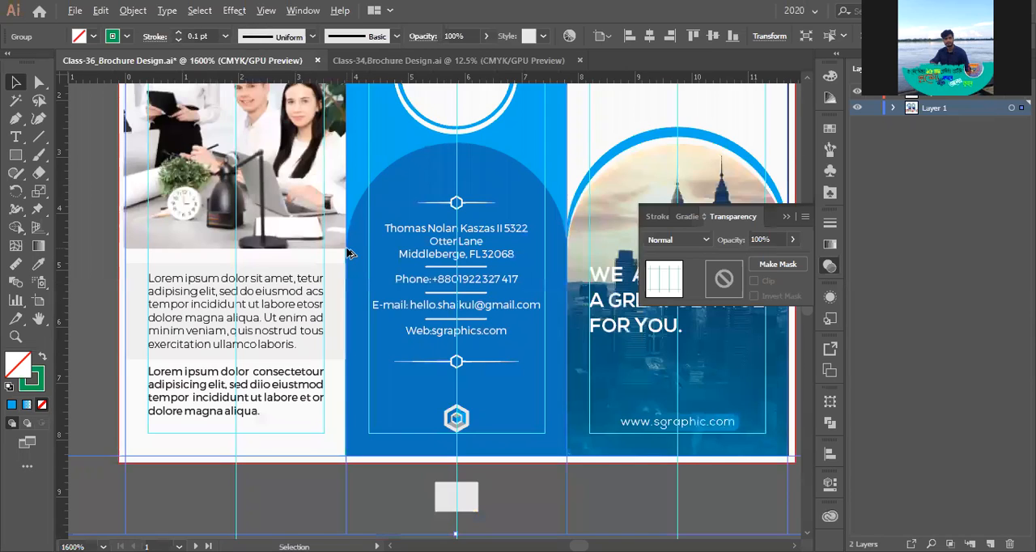
scroll(347, 254, "down", 5)
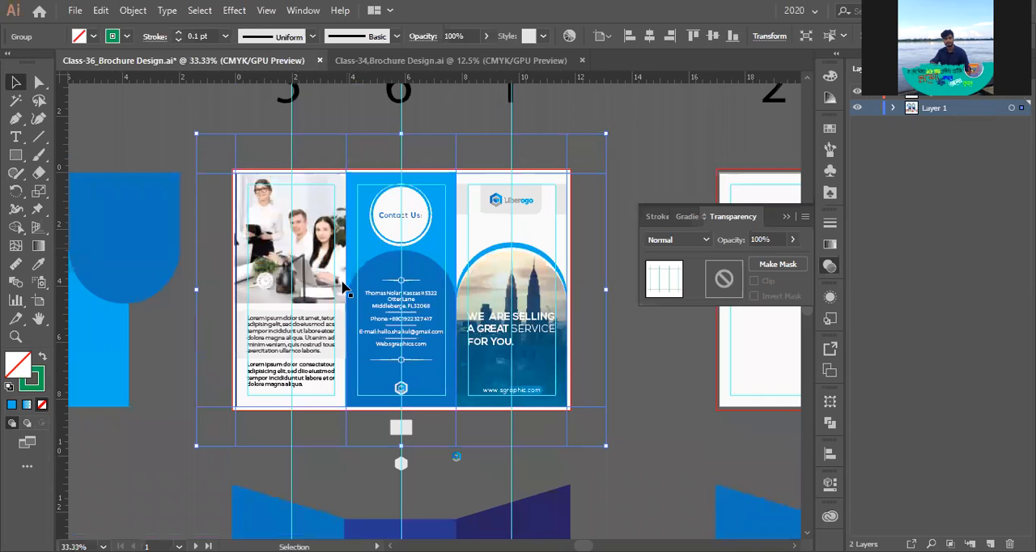
- Try to move the green fold-line group about 0.28 in further into the About Us panel
scroll(340, 283, "up", 4)
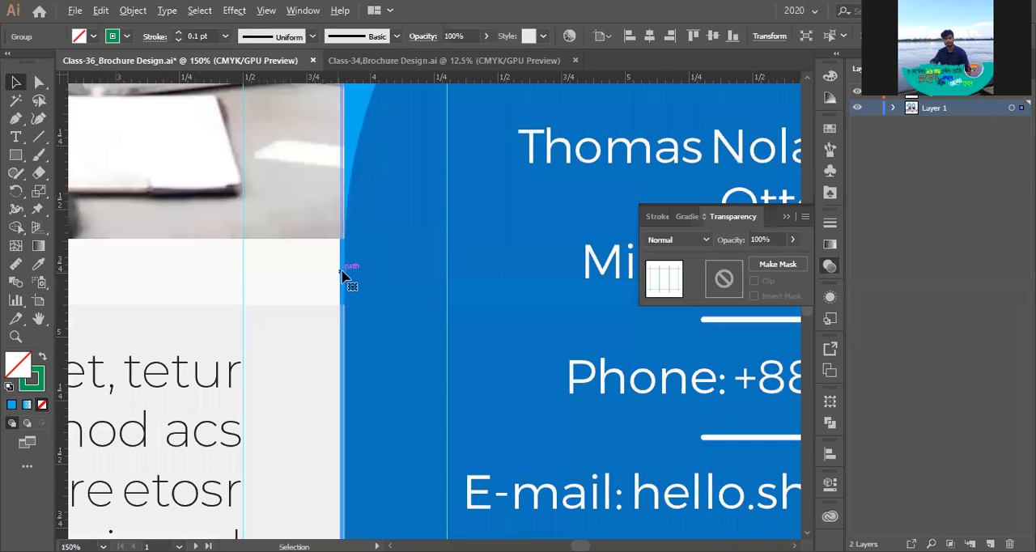
scroll(344, 275, "up", 3)
left_click_drag(210, 340, 261, 346)
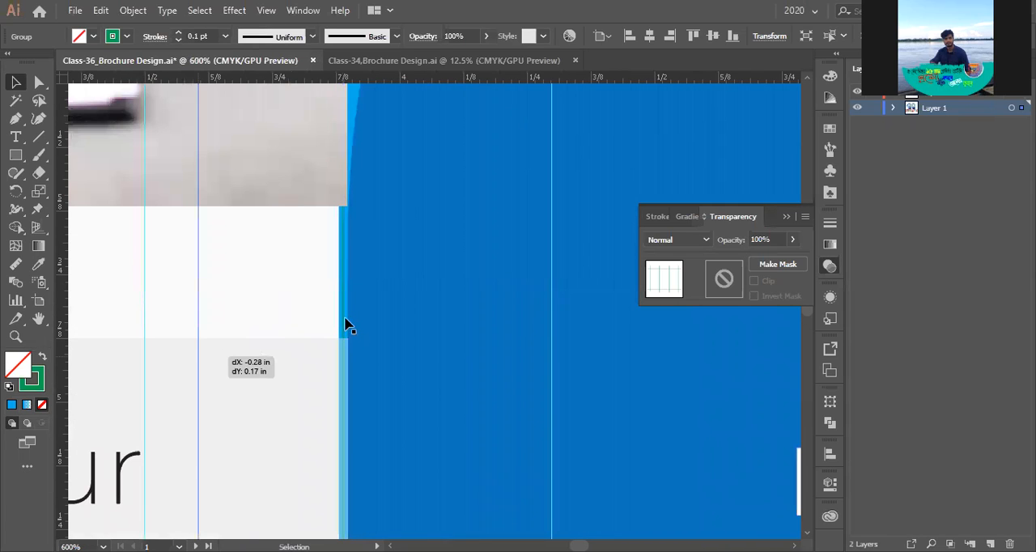
scroll(345, 324, "down", 5)
scroll(345, 323, "down", 4)
- Lock the selected group of green fold and trim lines
key("a")
scroll(349, 227, "up", 3)
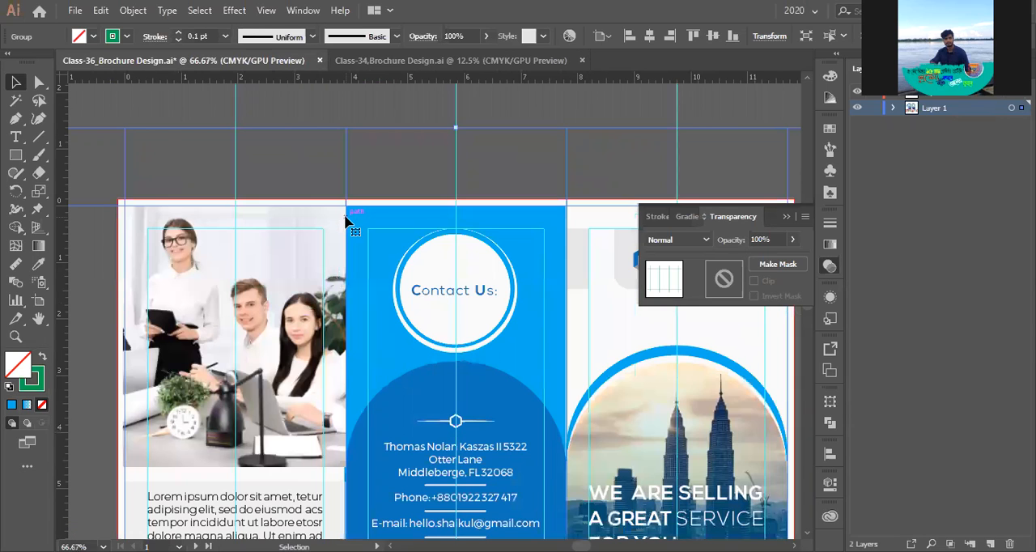
scroll(349, 223, "up", 1)
scroll(347, 243, "down", 3)
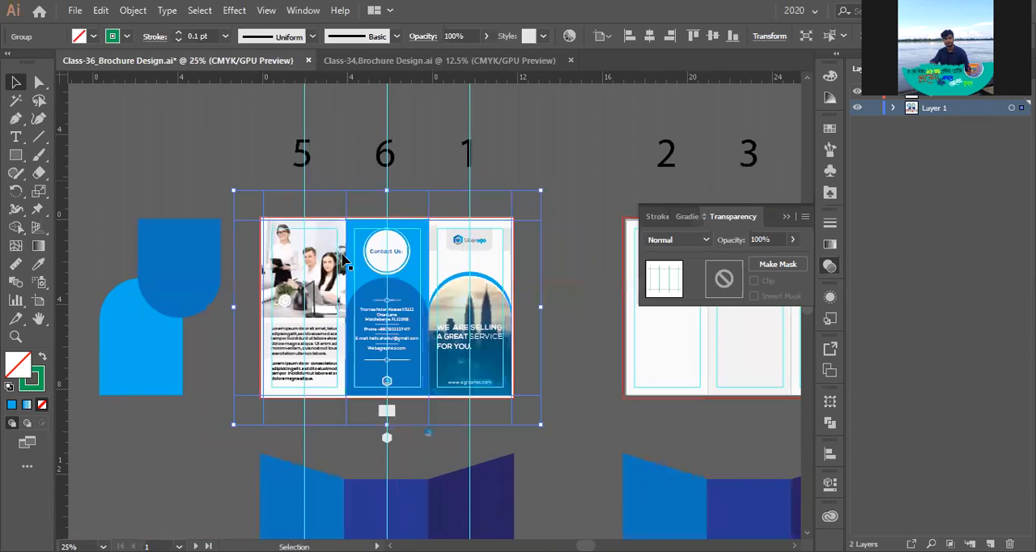
key("ctrl+2")
scroll(342, 256, "up", 2)
scroll(355, 339, "down", 2)
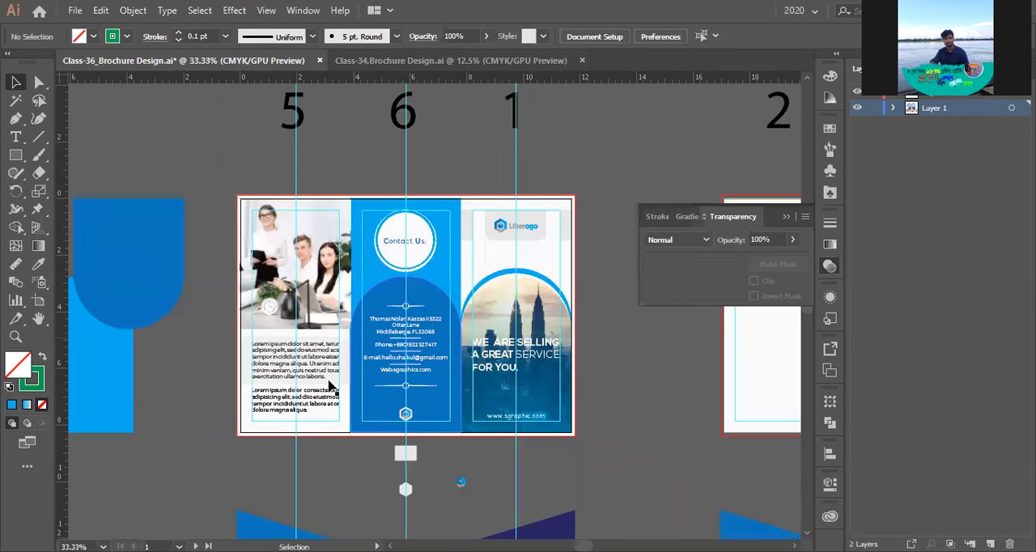
- Set the opacity of the grey rectangle behind the first About Us paragraph to 100% and clear the selection
scroll(338, 427, "up", 1)
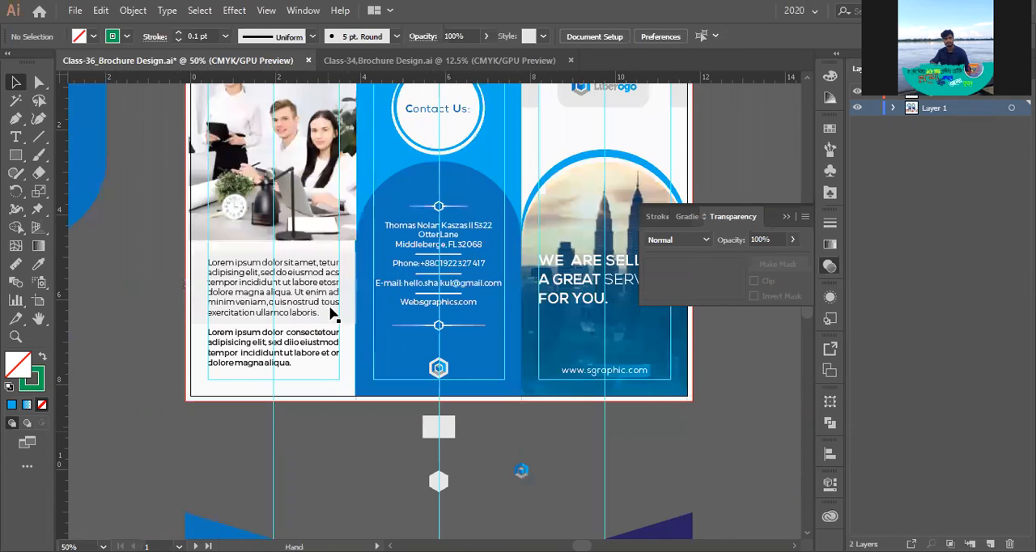
scroll(333, 314, "up", 1)
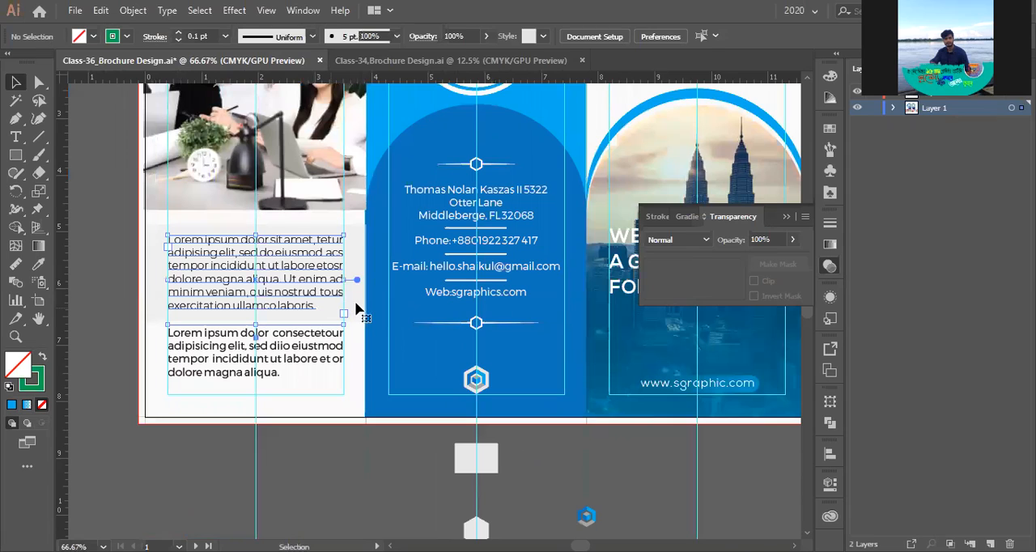
left_click(360, 317)
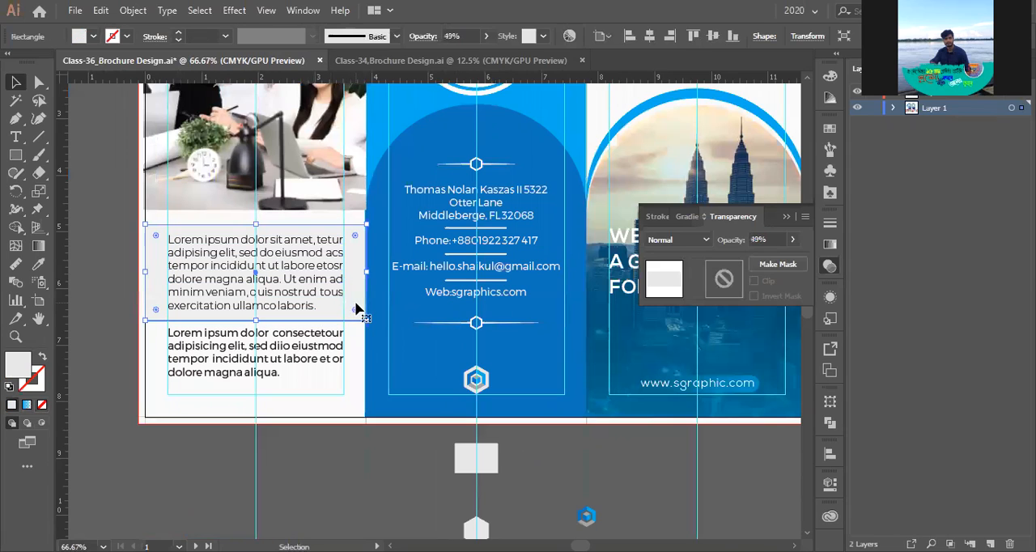
left_click(792, 240)
left_click(791, 259)
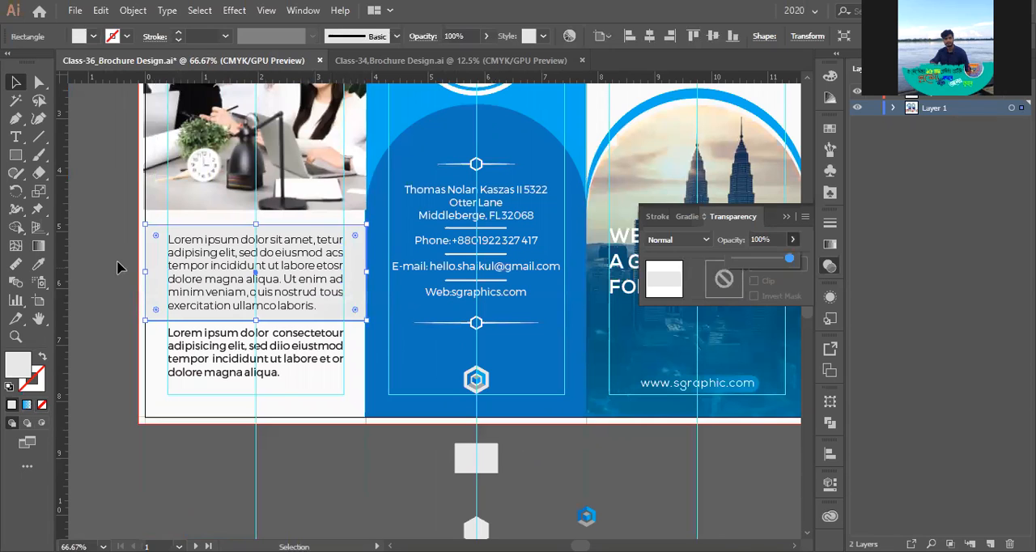
left_click(118, 264)
- Hide the guides and bring all three panels of the brochure's outer spread into view for review
scroll(118, 264, "down", 2)
scroll(556, 238, "up", 1)
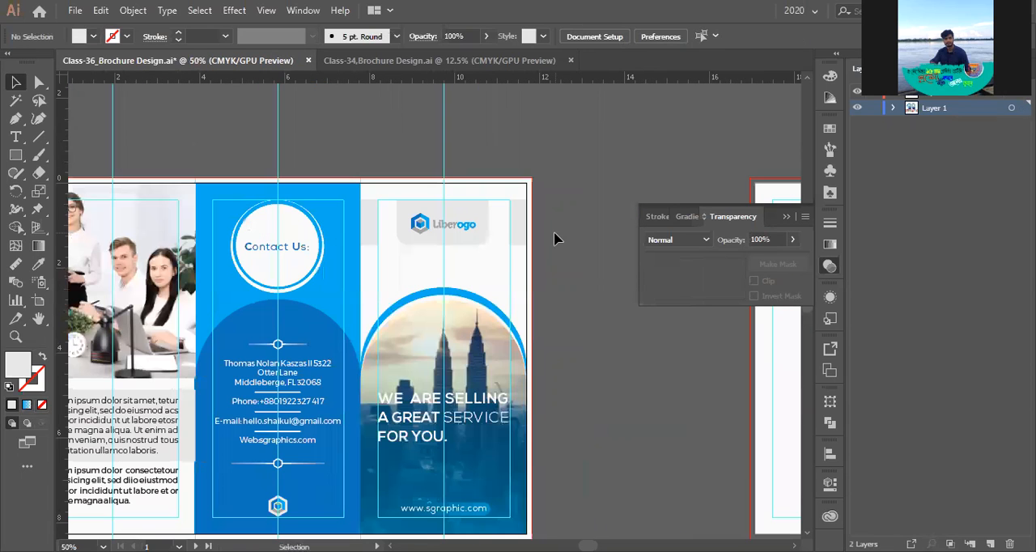
scroll(577, 217, "down", 1)
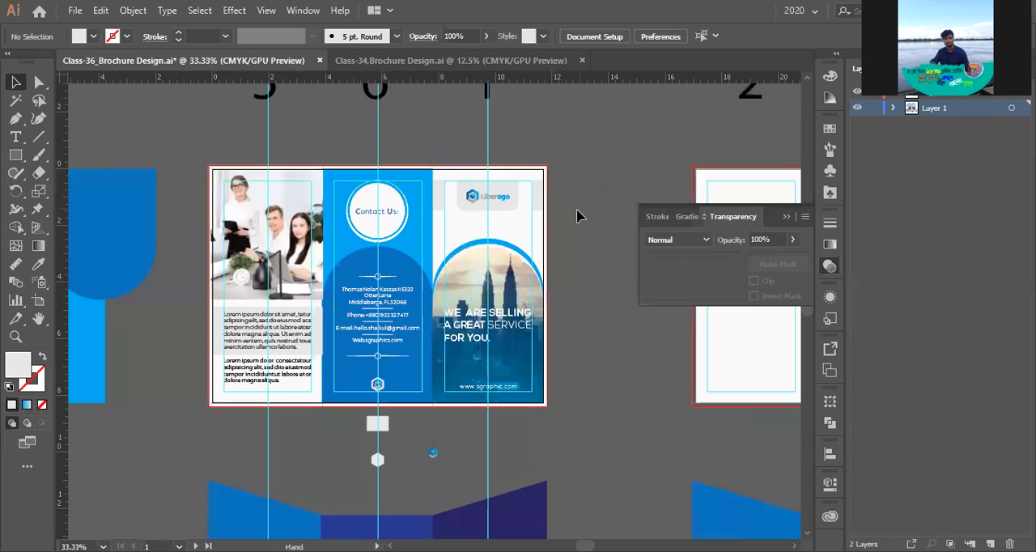
key("ctrl+semicolon")
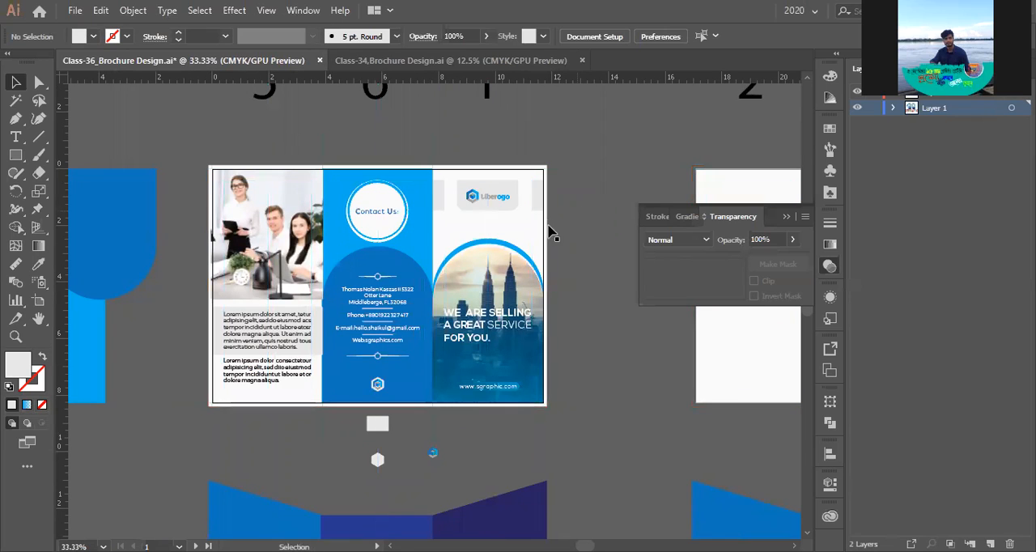
key("ctrl+plus")
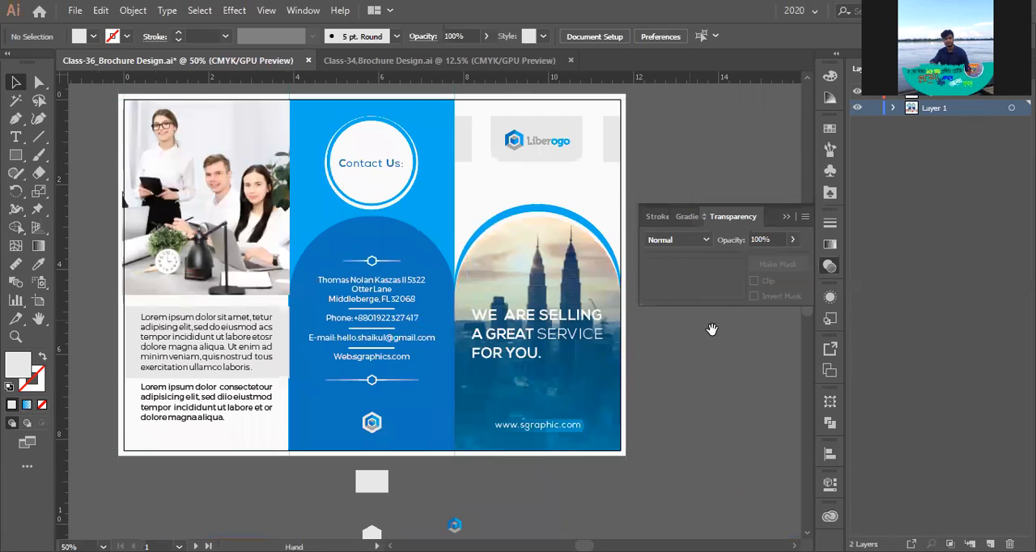
left_click_drag(687, 315, 712, 329)
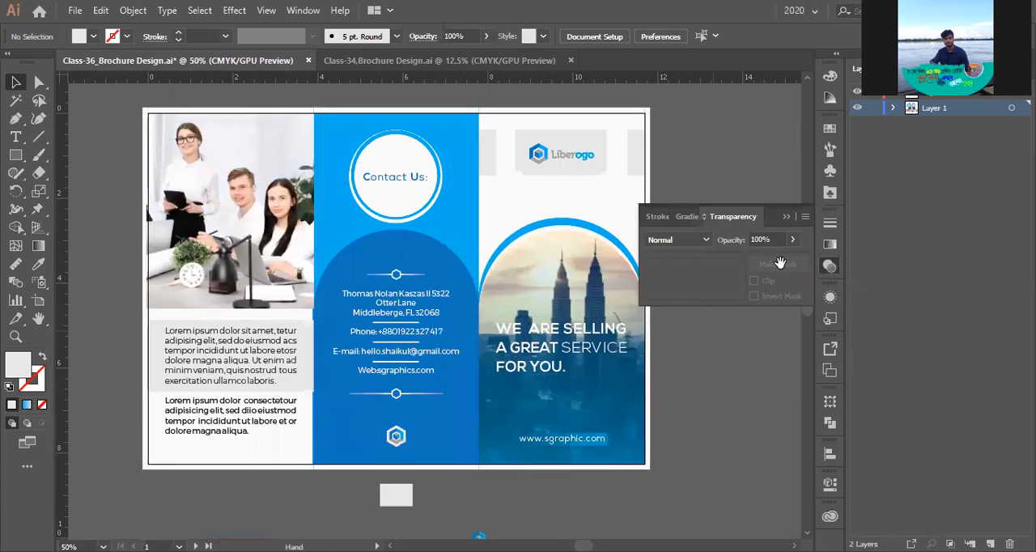
- Place a copy of the dark-blue rounded shape over the front cover's upper corner and match its fill to the grey beside the logo
scroll(756, 270, "up", 1)
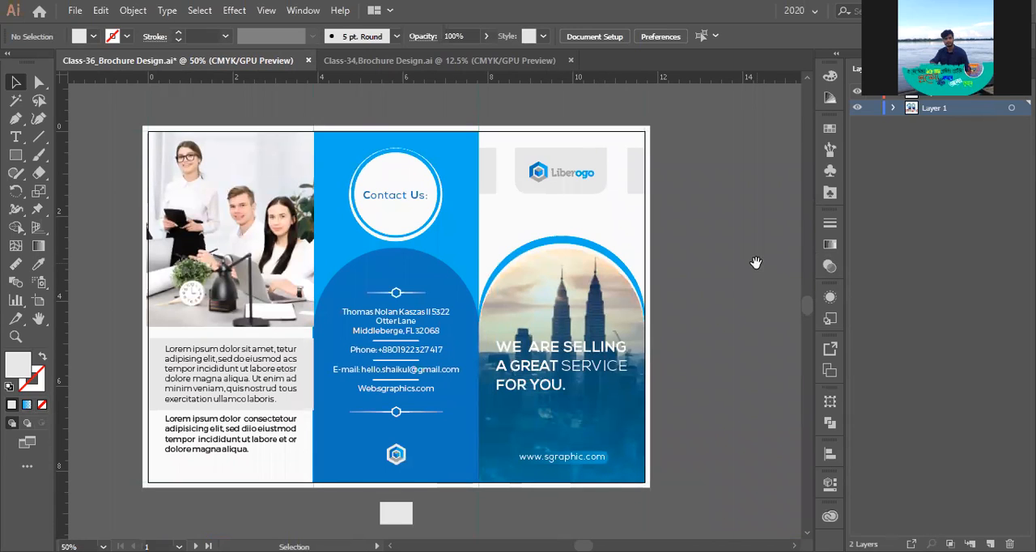
scroll(553, 293, "down", 1)
left_click_drag(213, 264, 677, 291)
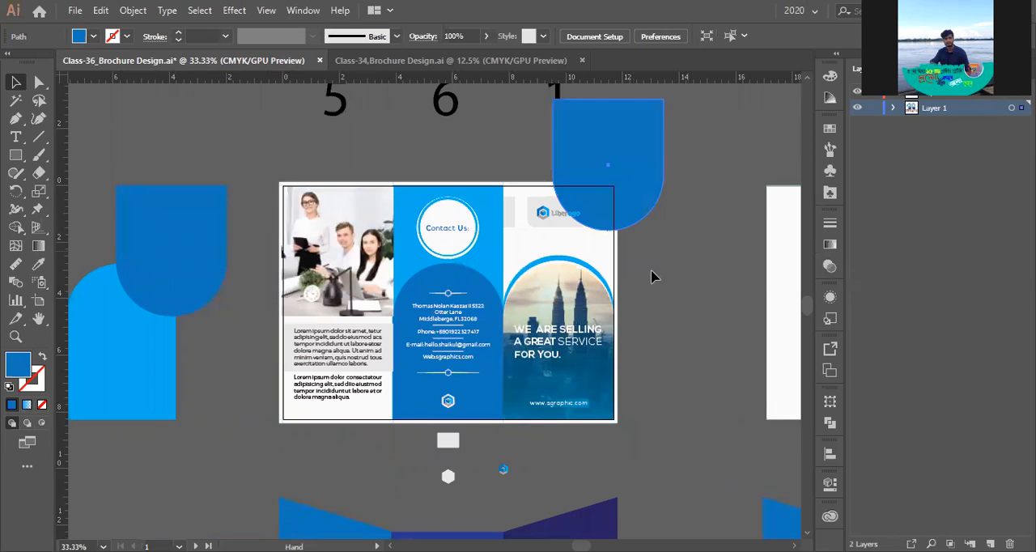
scroll(652, 272, "up", 1)
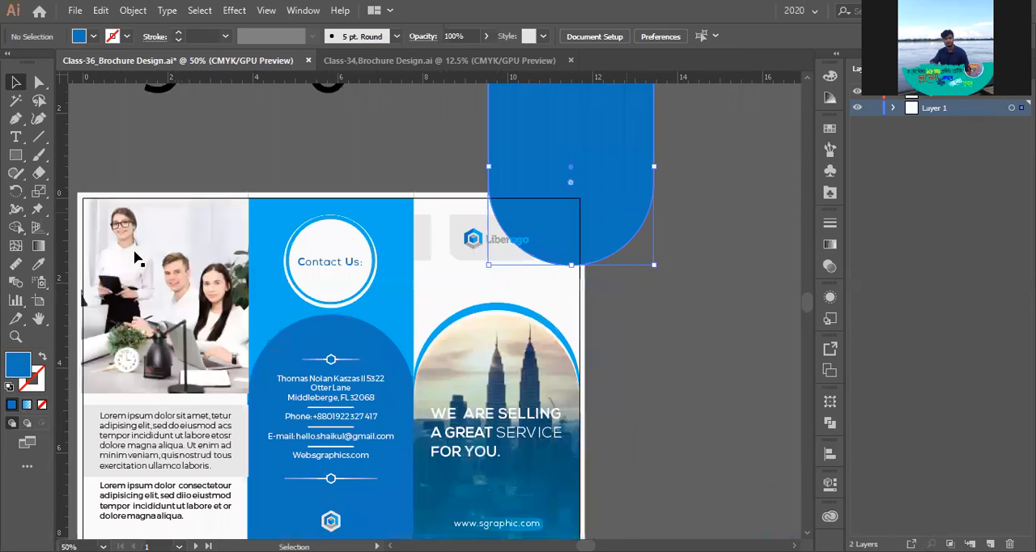
left_click(38, 264)
left_click(432, 229)
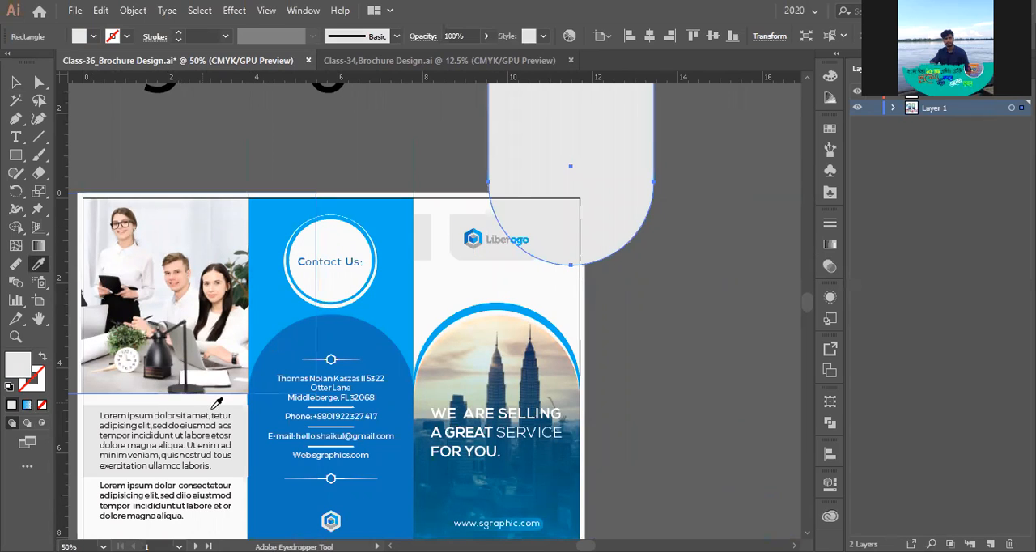
scroll(339, 381, "down", 1)
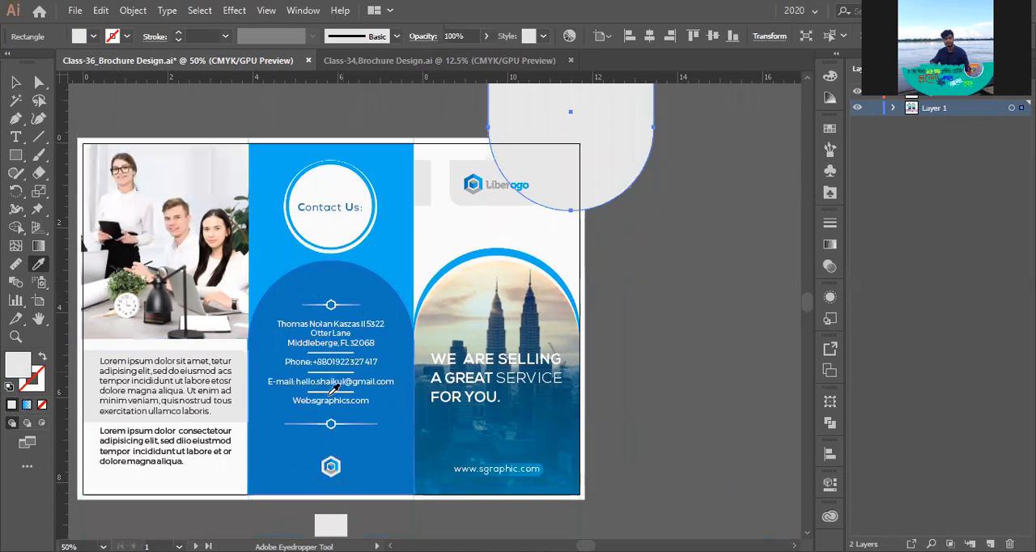
scroll(323, 310, "up", 1)
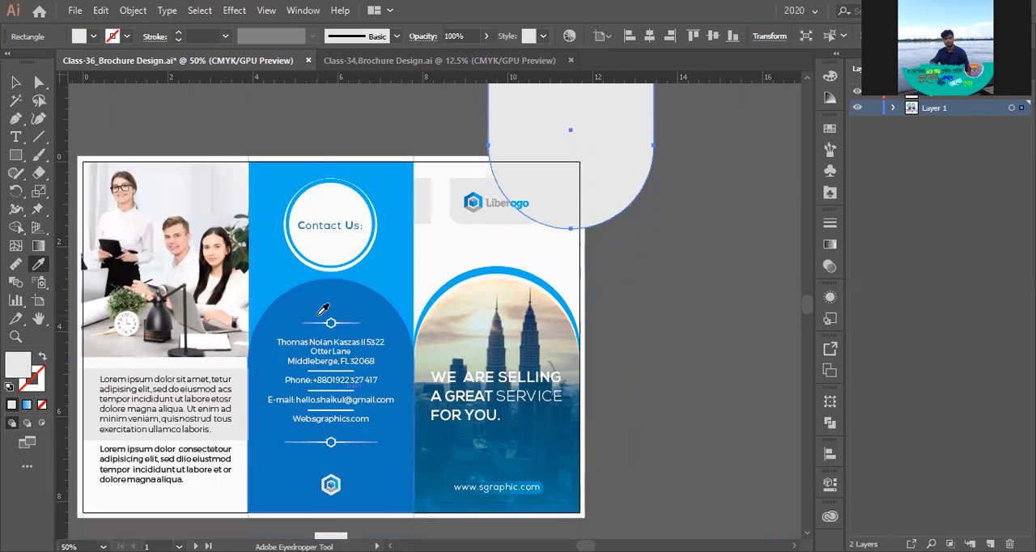
scroll(323, 309, "up", 2)
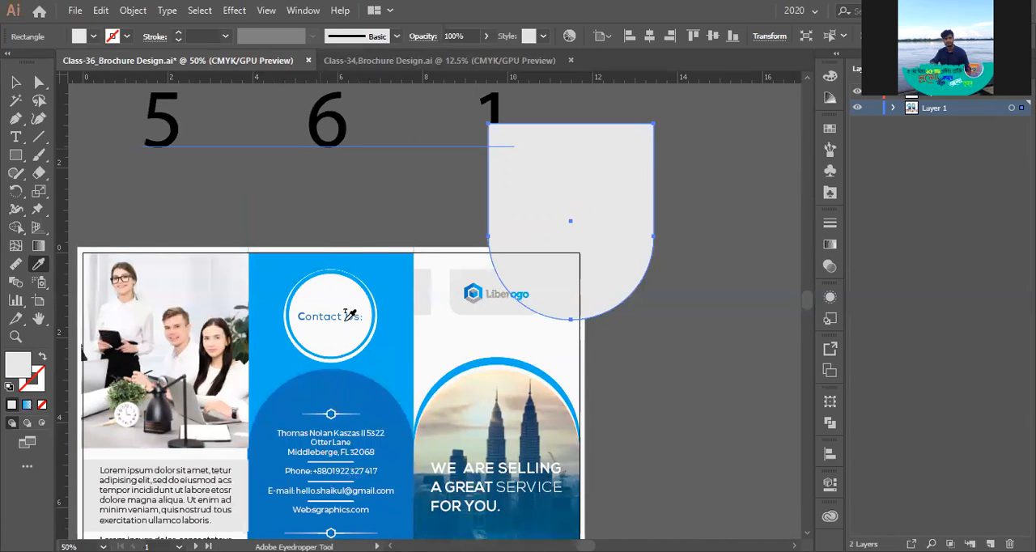
scroll(275, 234, "down", 1)
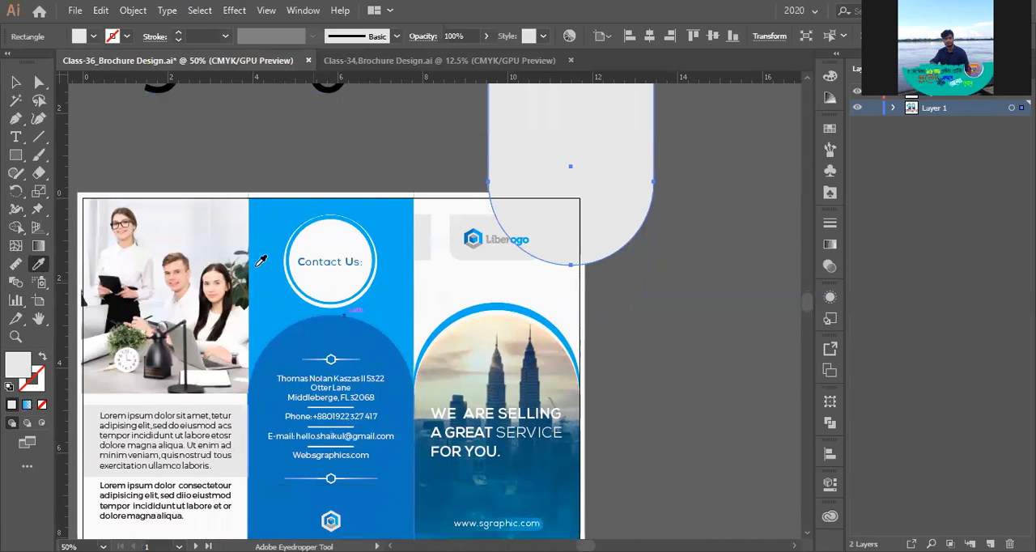
- Pull the light-blue Contact Us background's edge next to the team photo in to the fold line, making the background 3.88 in wide
scroll(226, 387, "up", 6)
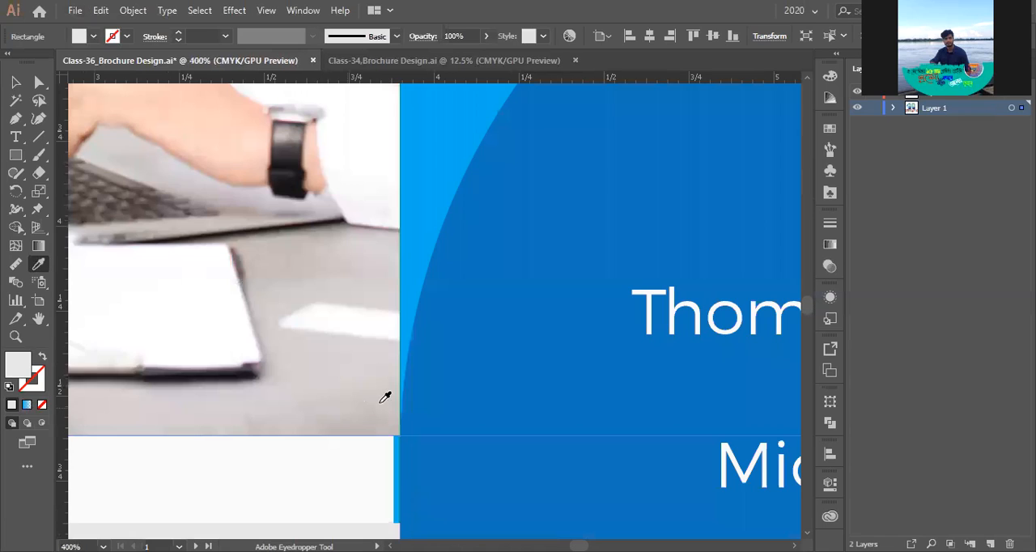
scroll(222, 205, "down", 1)
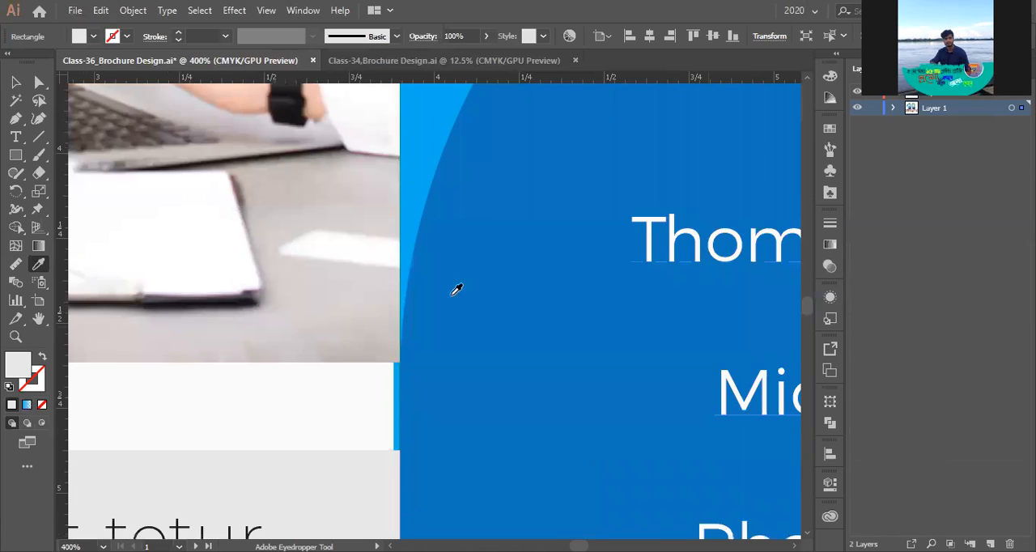
scroll(457, 289, "down", 1)
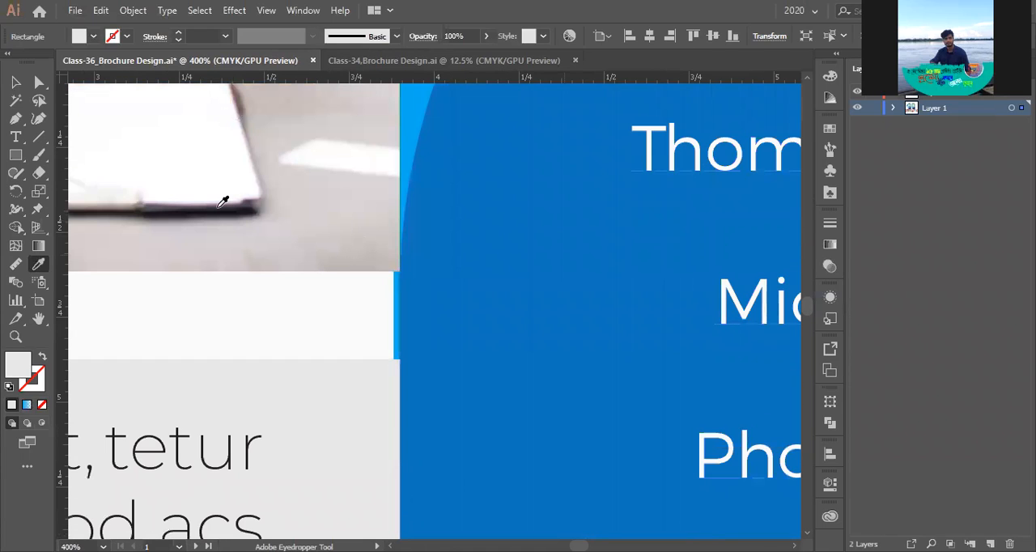
key("v")
scroll(383, 305, "up", 3)
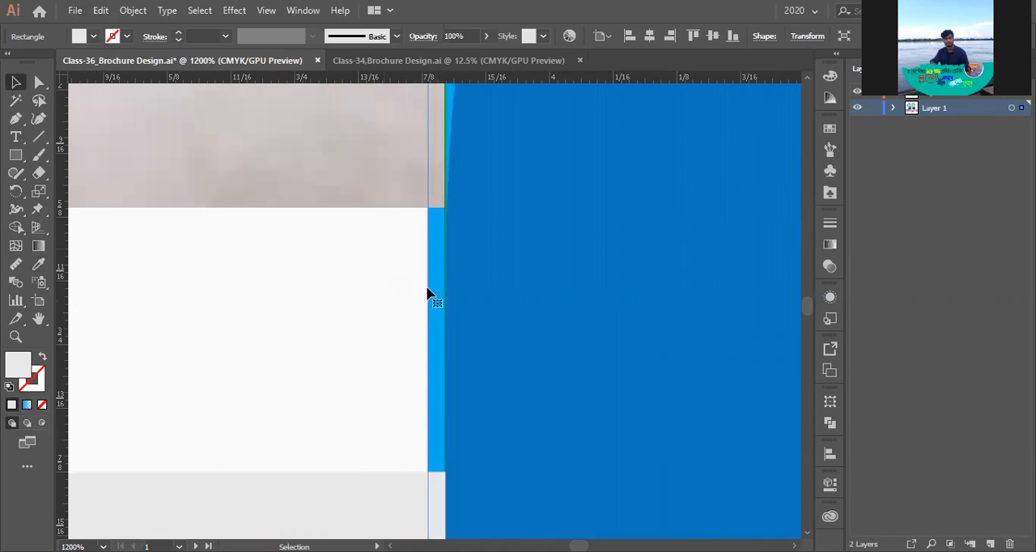
left_click(429, 283)
scroll(434, 240, "down", 3)
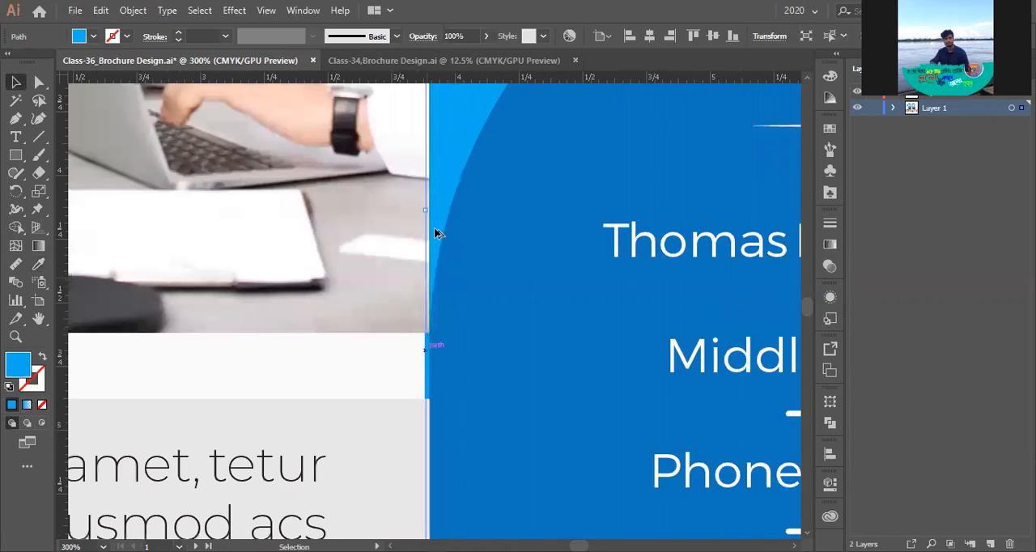
scroll(407, 245, "up", 2)
left_click_drag(406, 235, 418, 236)
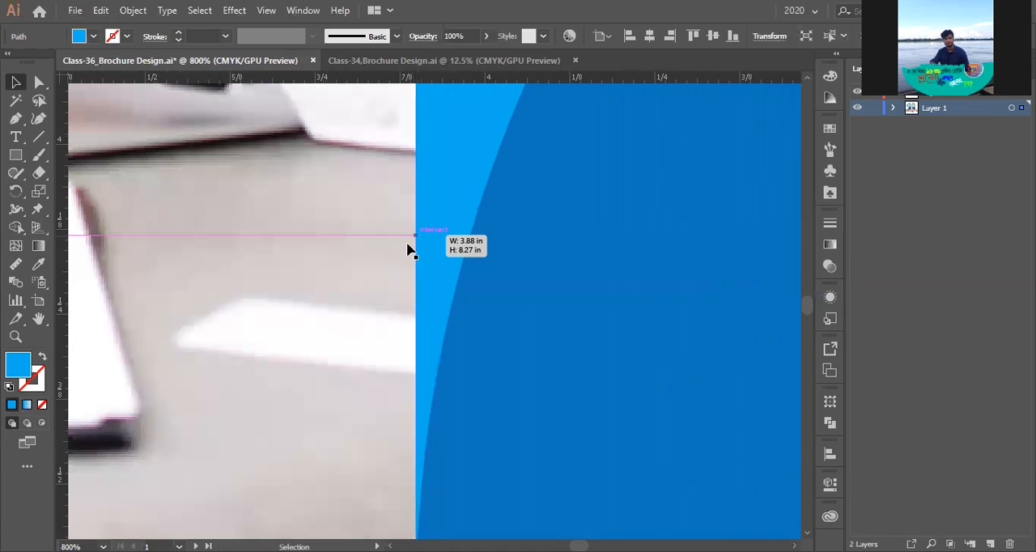
- Align the light-blue Contact Us background's other edge with the fold line beside the front cover and clear the selection
scroll(409, 247, "down", 2)
scroll(409, 244, "down", 3)
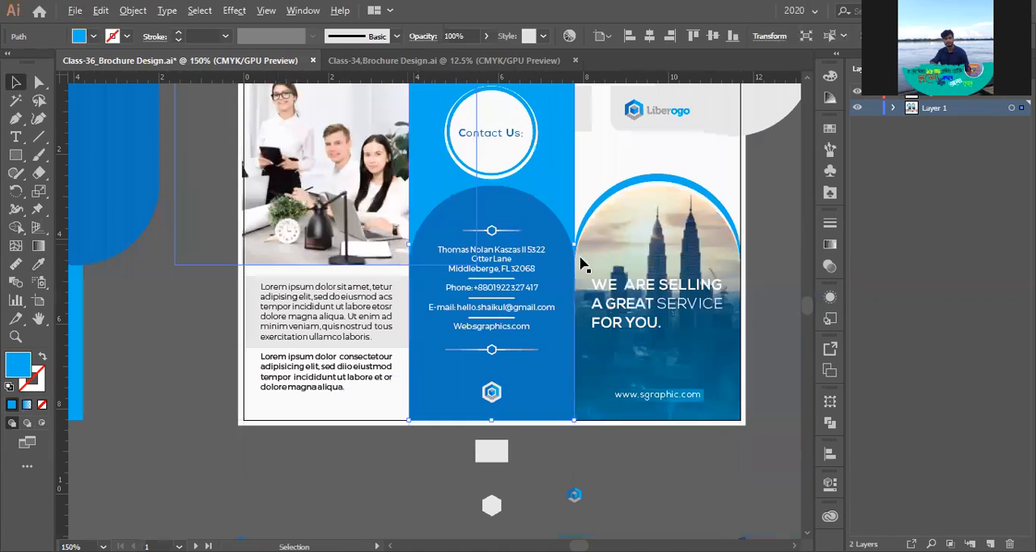
scroll(570, 235, "up", 2)
scroll(544, 161, "up", 3)
left_click_drag(549, 145, 551, 150)
scroll(510, 409, "down", 2)
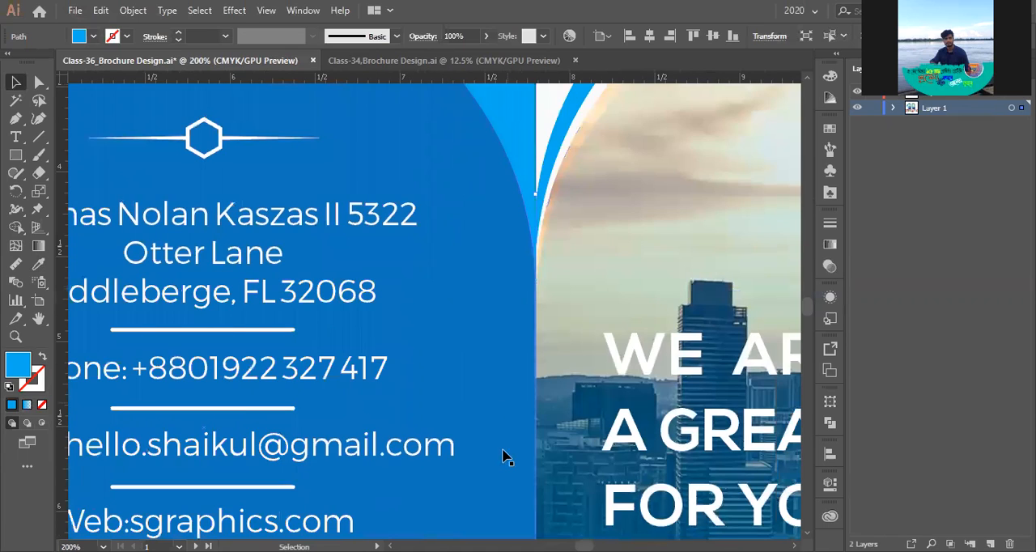
scroll(502, 458, "down", 1)
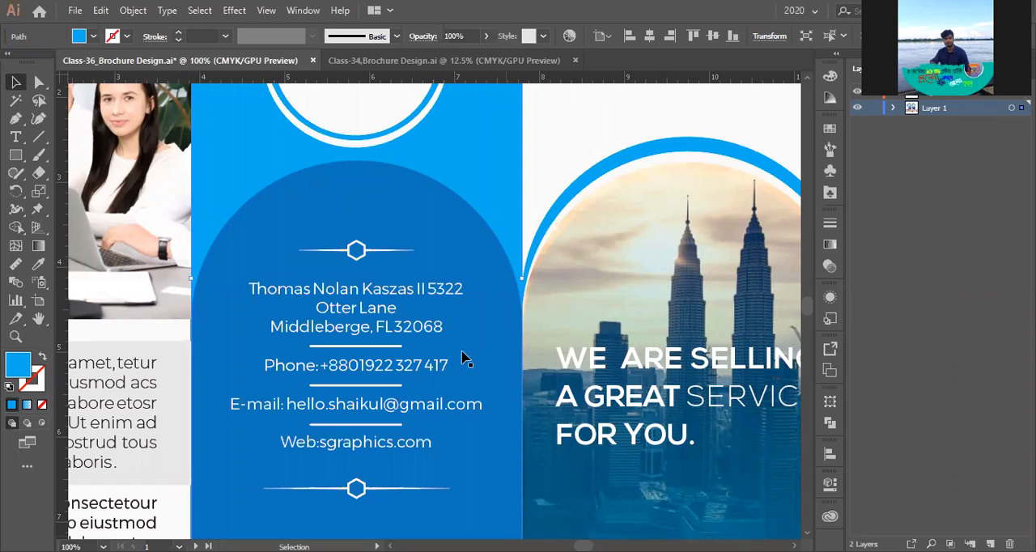
key("ctrl+minus")
key("ctrl+minus")
left_click(742, 325)
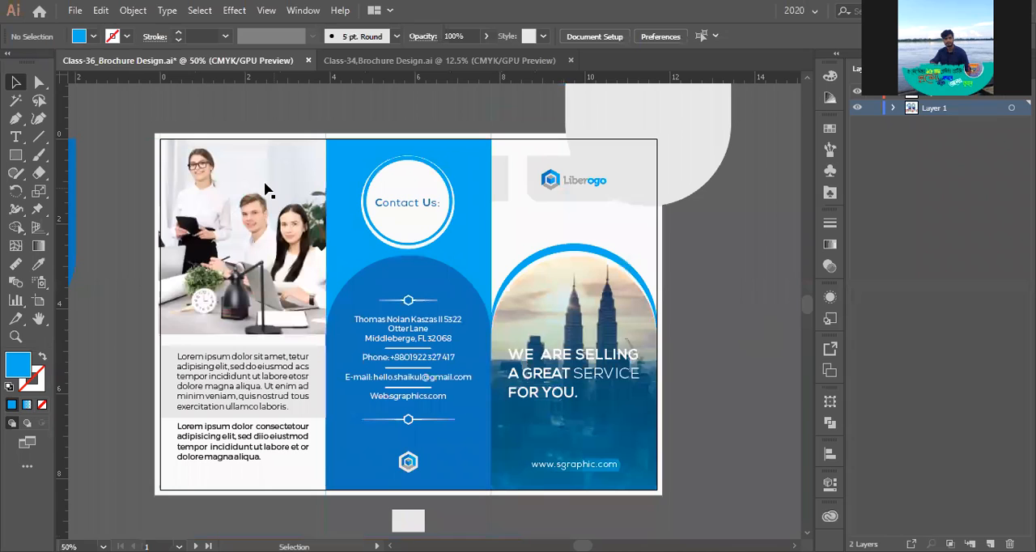
- Unlock all objects, show the hidden About Us label over the team photo and clear the selection
left_click(321, 184)
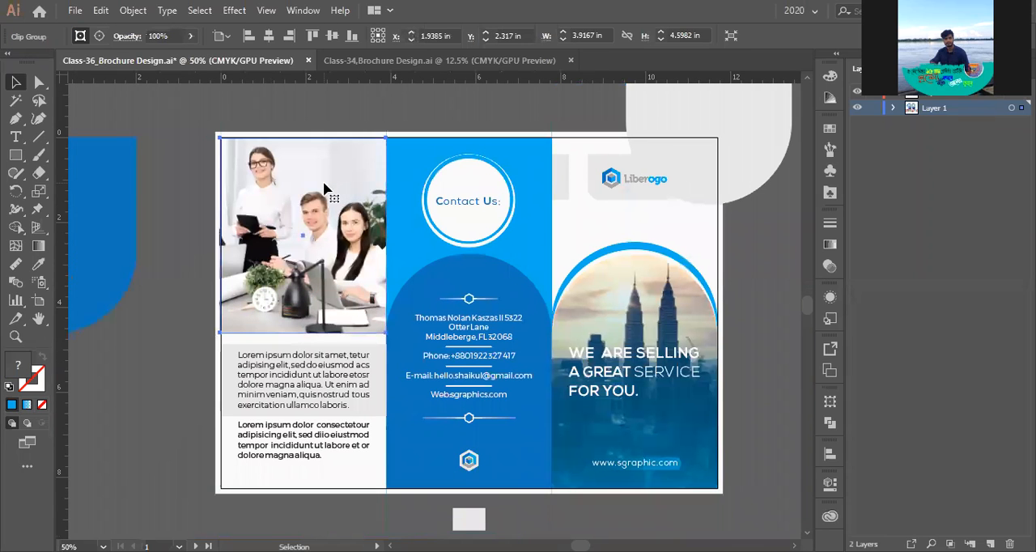
key("ctrl+plus")
left_click(181, 181)
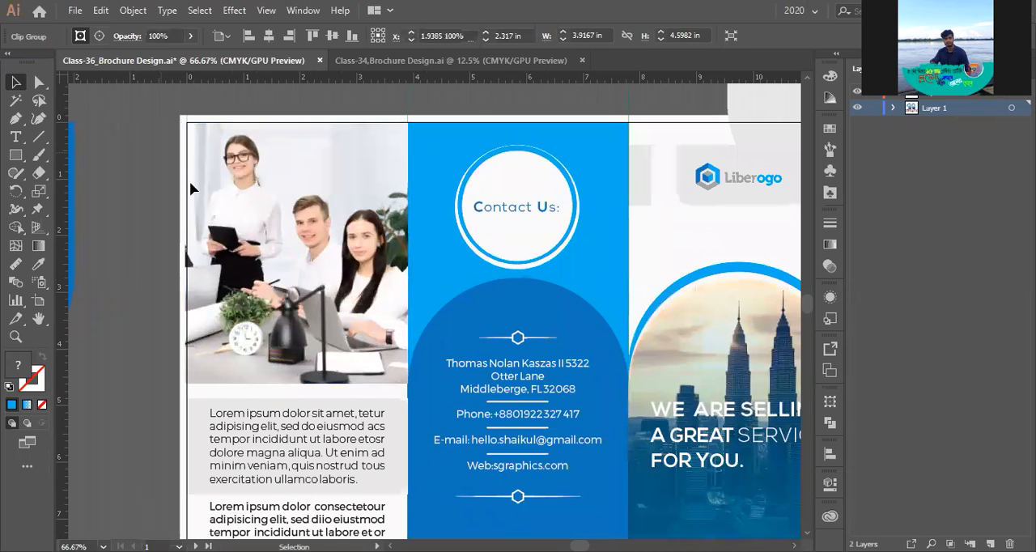
key("ctrl+alt+2")
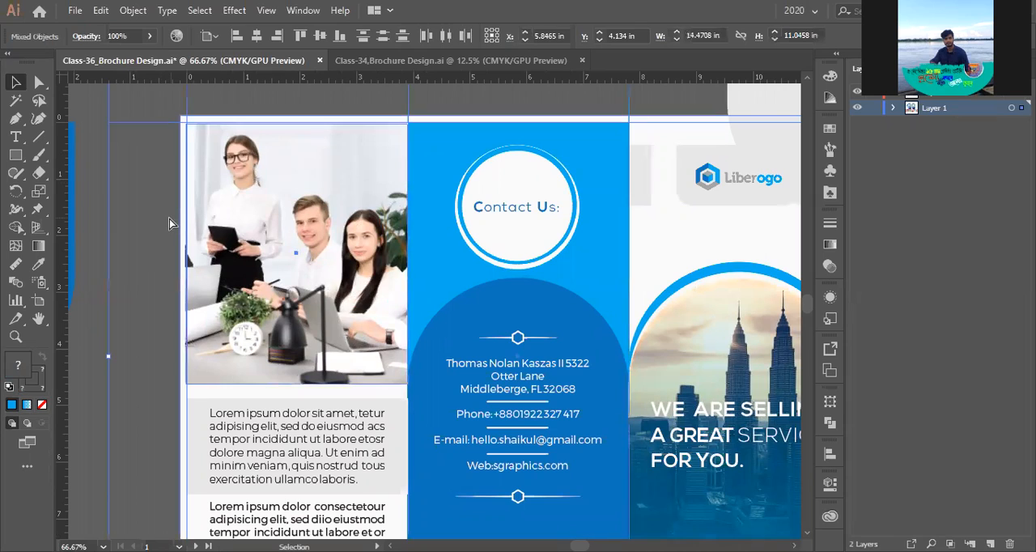
key("ctrl+alt+3")
key("ctrl+shift+a")
scroll(324, 185, "down", 1, "alt")
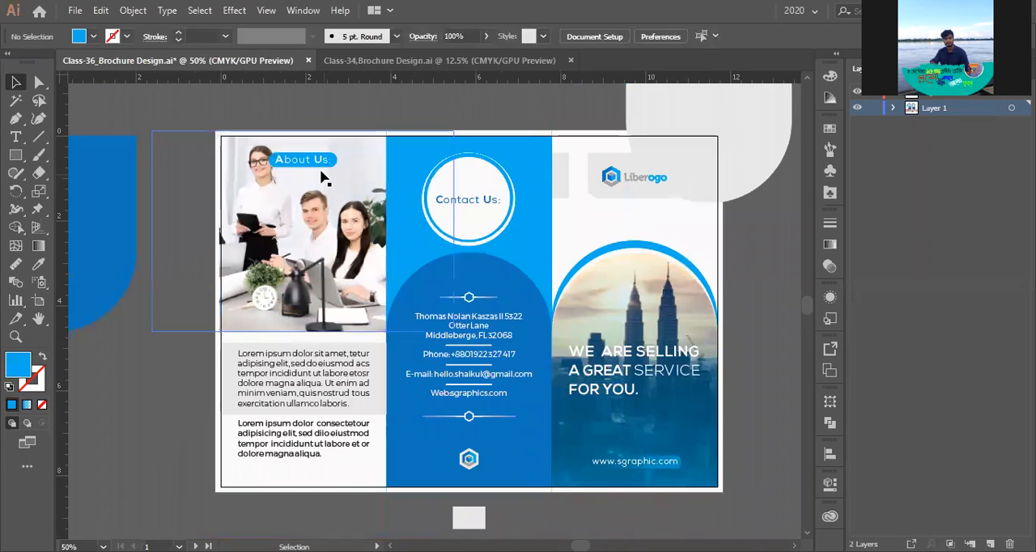
scroll(568, 251, "down", 1, "alt")
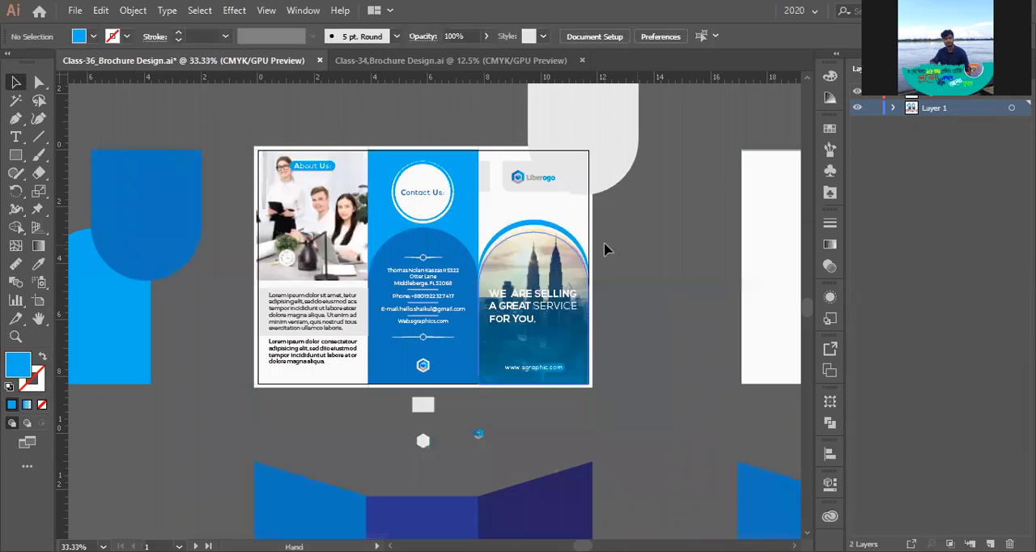
left_click_drag(606, 245, 583, 205)
left_click(584, 205)
scroll(583, 205, "up", 1, "alt")
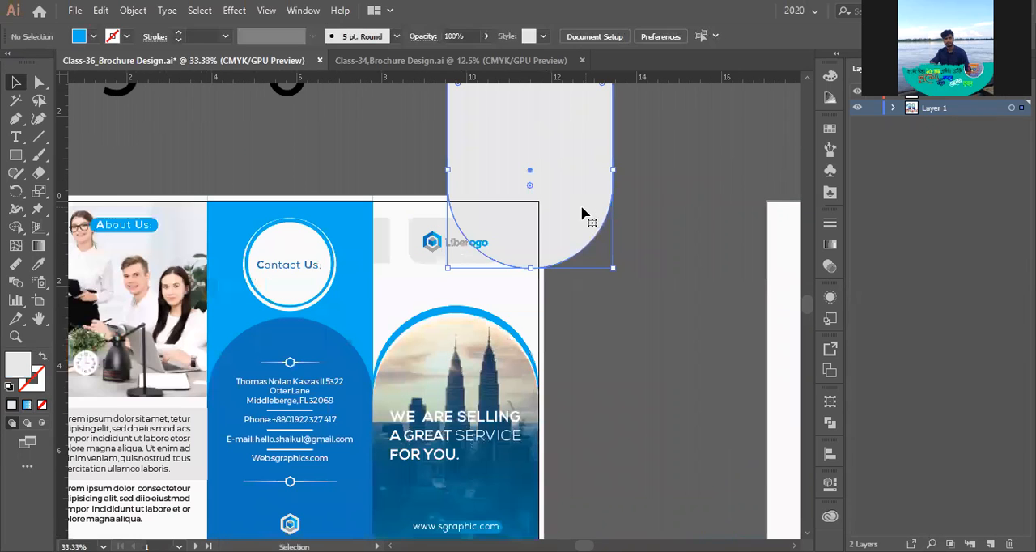
left_click(38, 264)
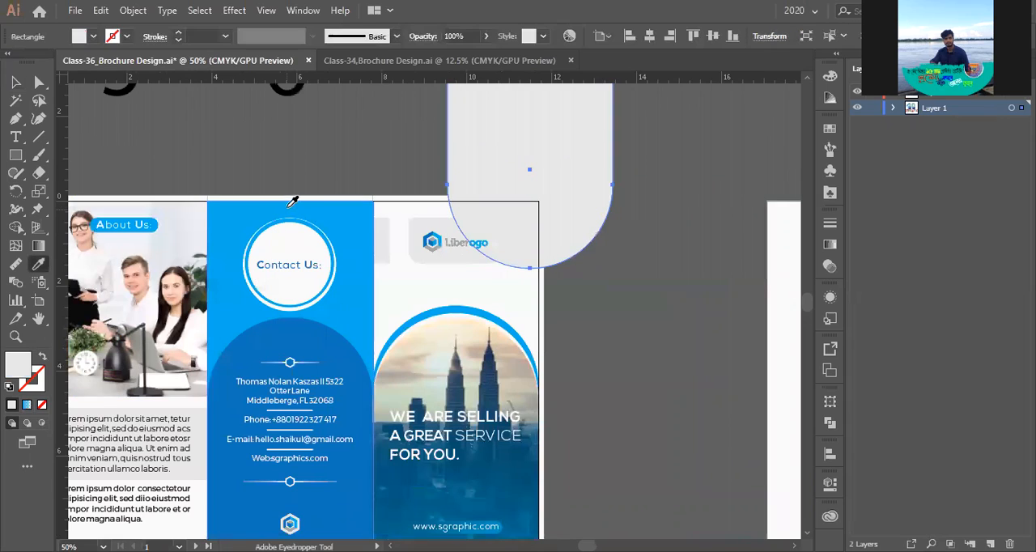
- Show the guides and slightly enlarge the team photo inside its clipping mask, keeping its lower edge in place
key("ctrl+semicolon")
left_click_drag(358, 208, 551, 181)
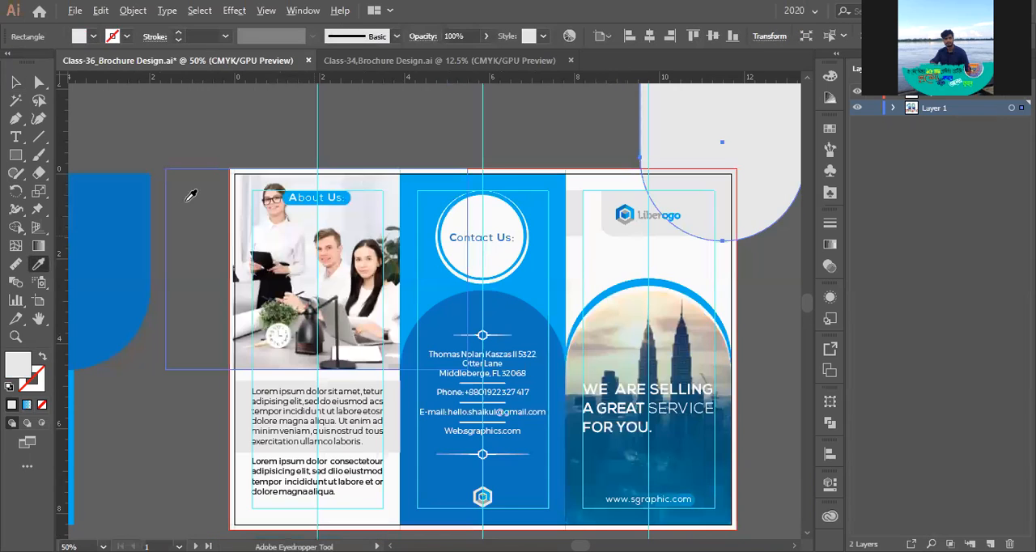
key("ctrl+equal")
key("v")
left_click(248, 238)
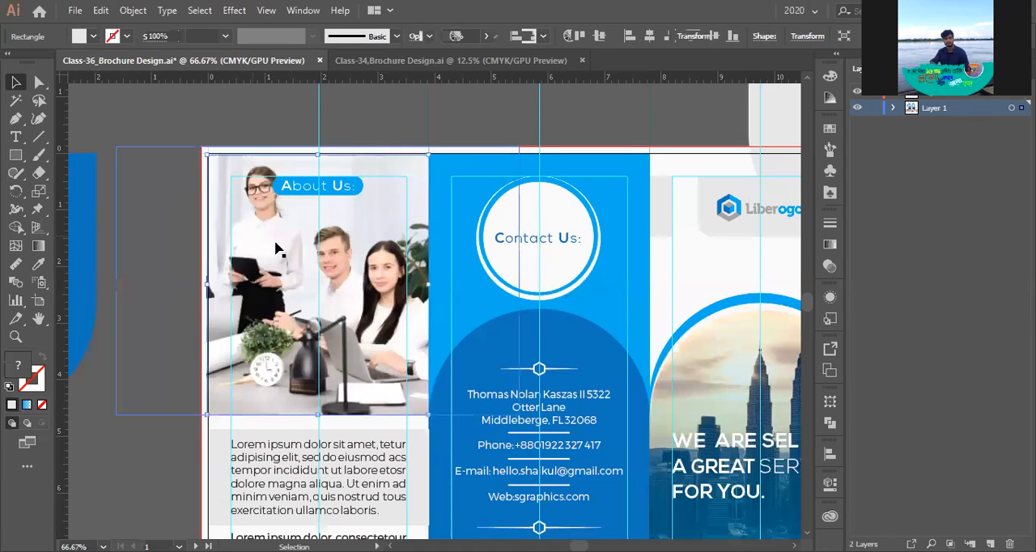
double_click(275, 247)
left_click(275, 247)
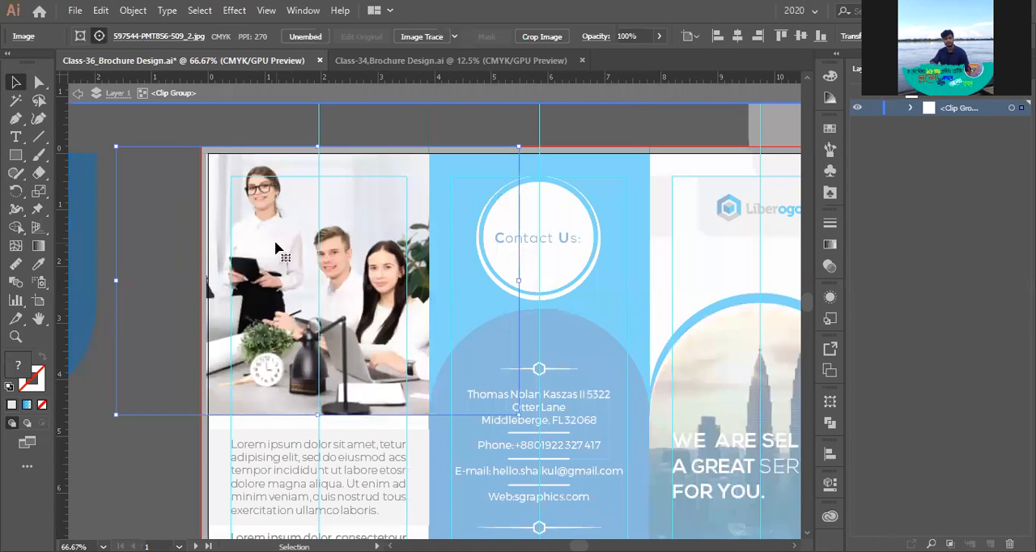
double_click(275, 246)
left_click_drag(318, 147, 322, 132)
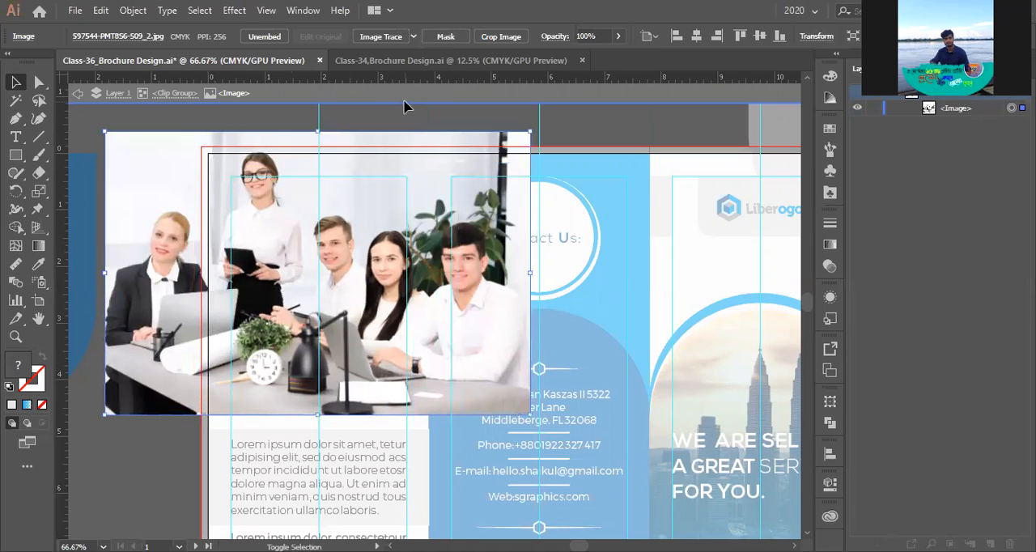
- Nudge the enlarged team photo down so the standing woman's head has more room, and leave isolation mode
key("shift+Down")
key("Down")
key("Down")
key("Down")
key("Down")
key("Down")
key("Down")
left_click(395, 120)
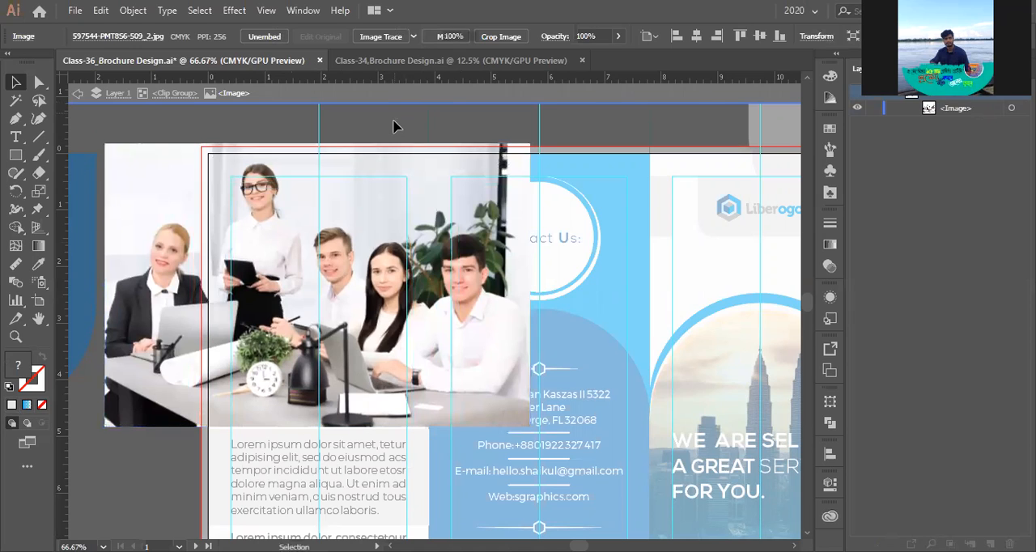
double_click(395, 125)
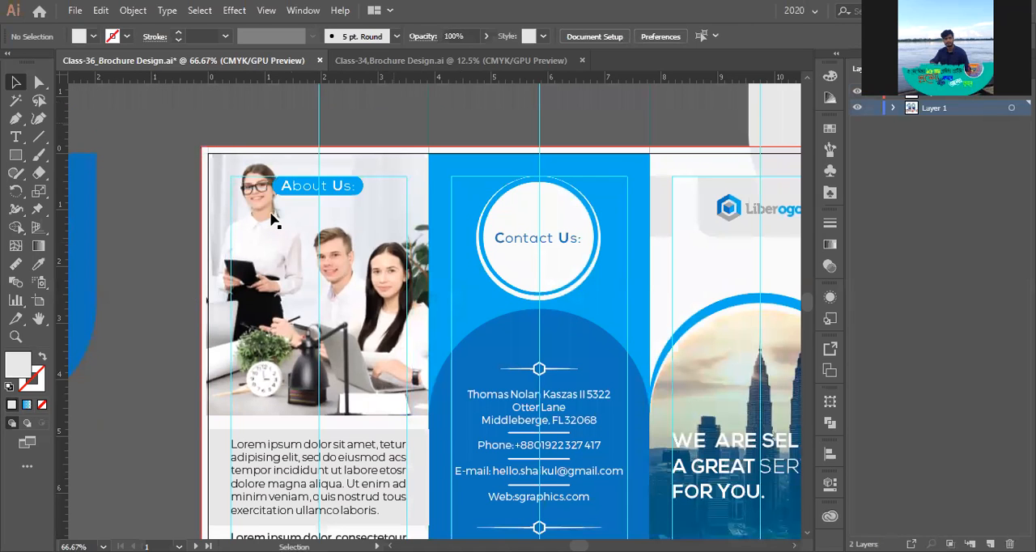
- Nudge the team photo slightly to the left inside its clipping mask and leave isolation mode
scroll(269, 218, "down", 1)
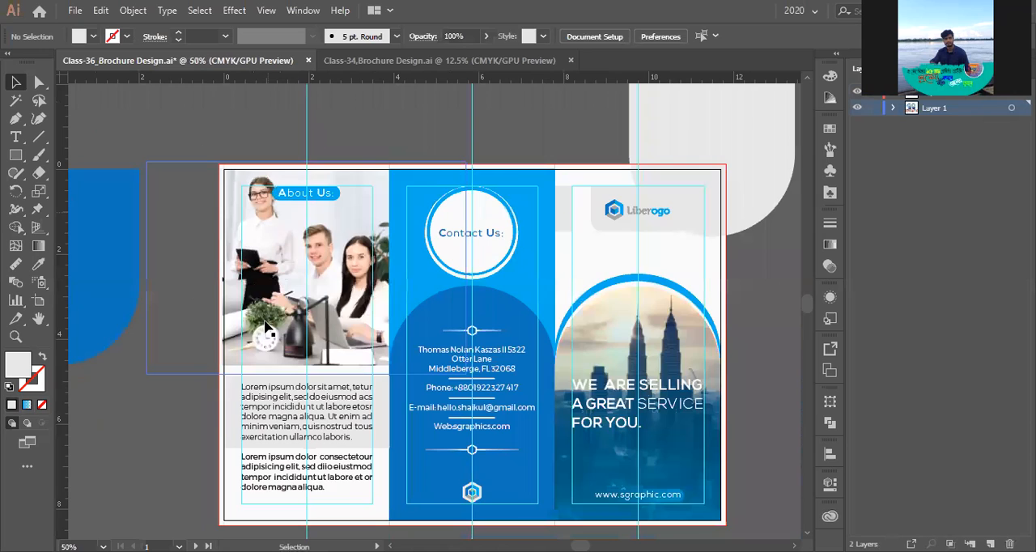
scroll(267, 327, "up", 2)
scroll(267, 327, "down", 1)
scroll(275, 317, "down", 1)
scroll(271, 282, "up", 1)
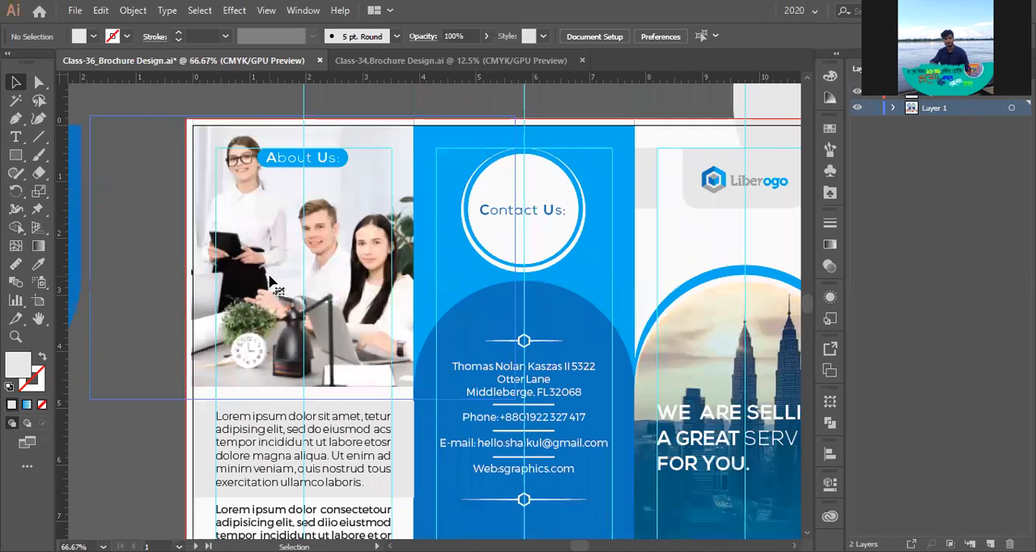
left_click(272, 283)
double_click(272, 282)
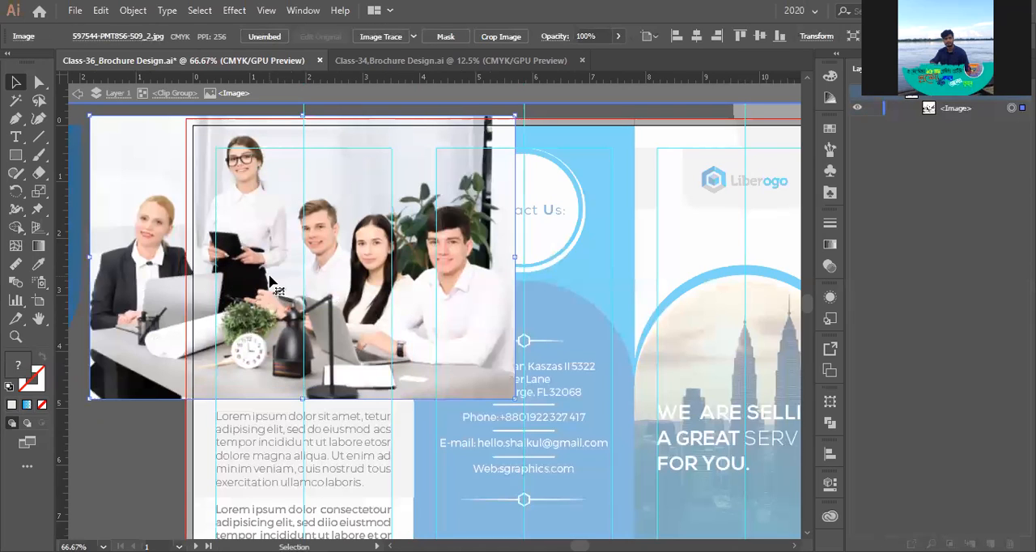
key("shift+Left")
key("shift+Left")
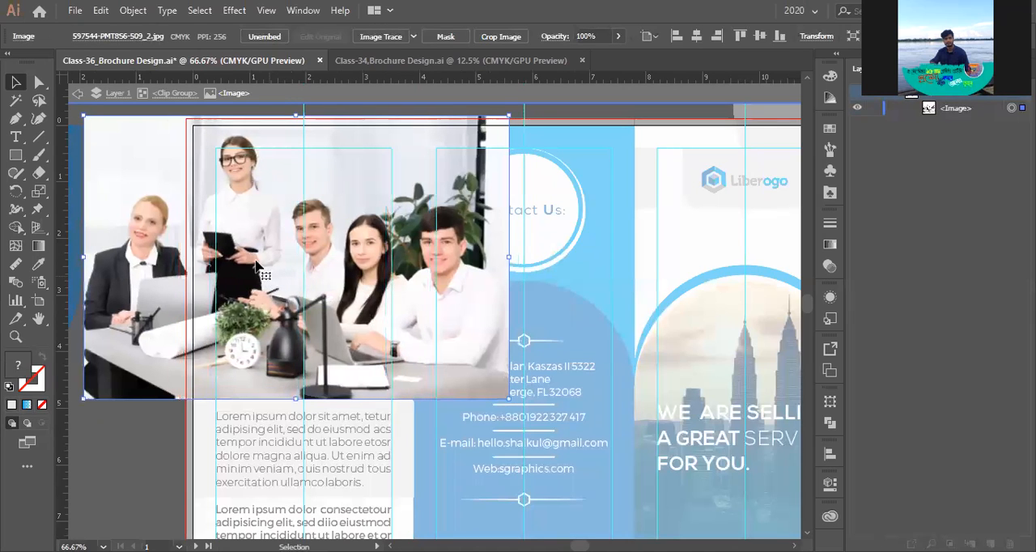
scroll(270, 283, "down", 2)
key("Escape")
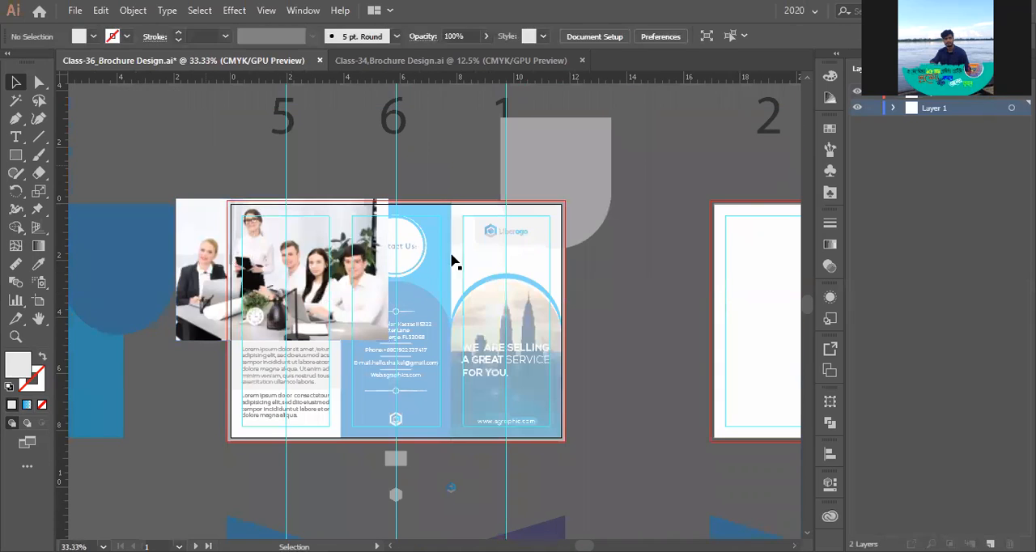
- Recolour the large grey rounded shape overlapping the front cover with the Contact Us panel's light blue and send it backward
scroll(451, 261, "up", 1)
left_click_drag(650, 181, 547, 205)
left_click(547, 204)
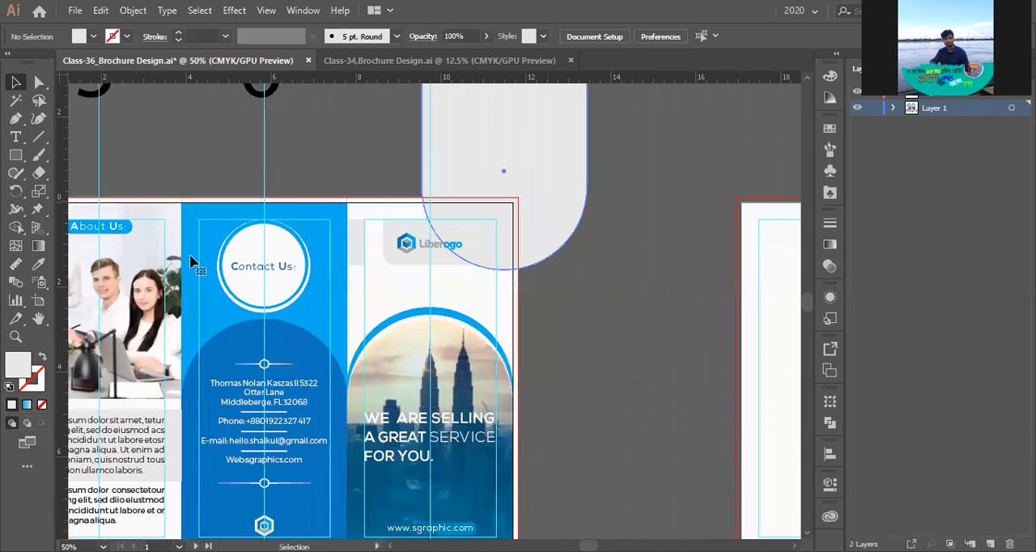
left_click(41, 265)
left_click(199, 221)
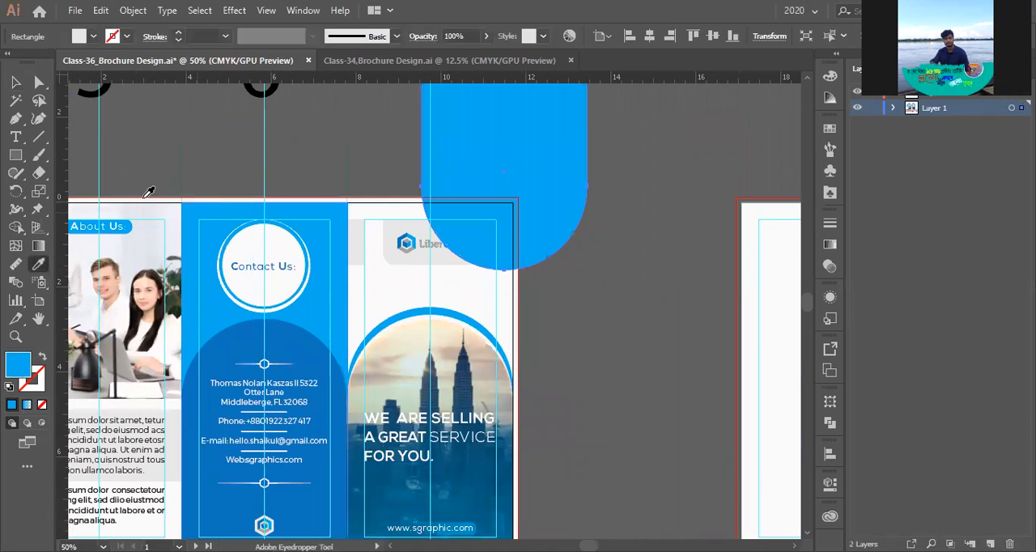
key("v")
scroll(503, 232, "up", 1)
key("a")
key("ctrl+shift+bracketleft")
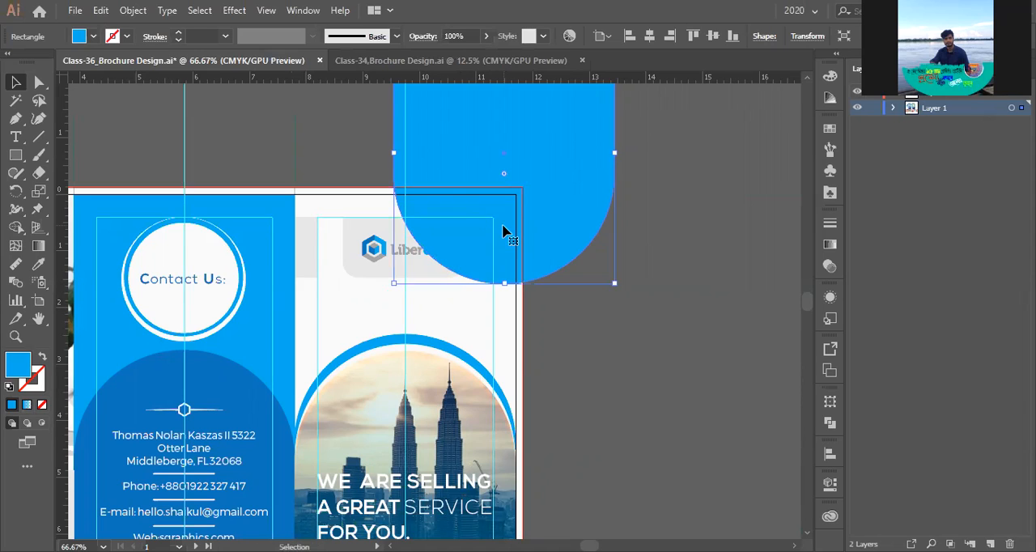
- Try to group the objects around the front cover's logo header together with the light-blue shape, and undo it
left_click_drag(371, 165, 583, 293)
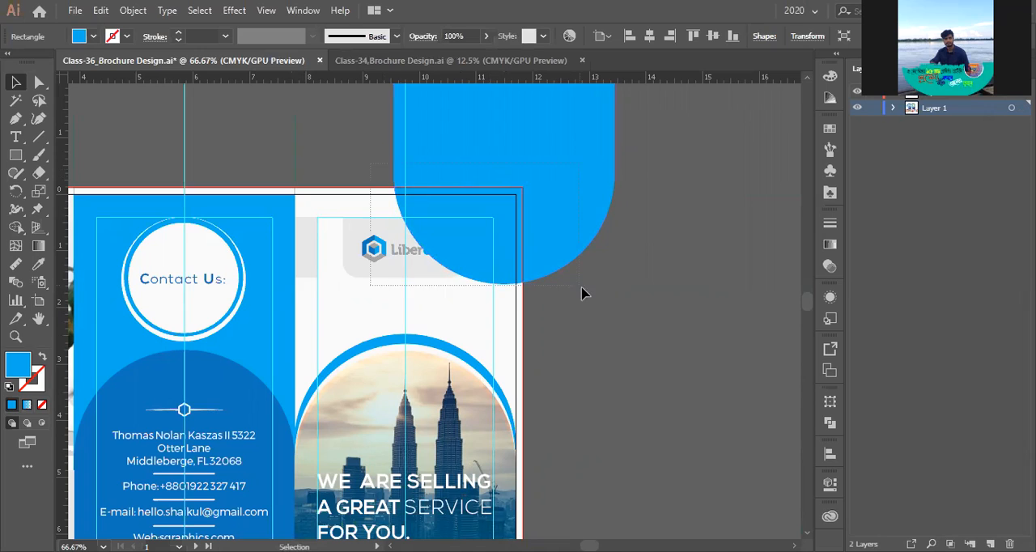
right_click(523, 243)
left_click(550, 334)
right_click(564, 246)
left_click(679, 366)
left_click(690, 314)
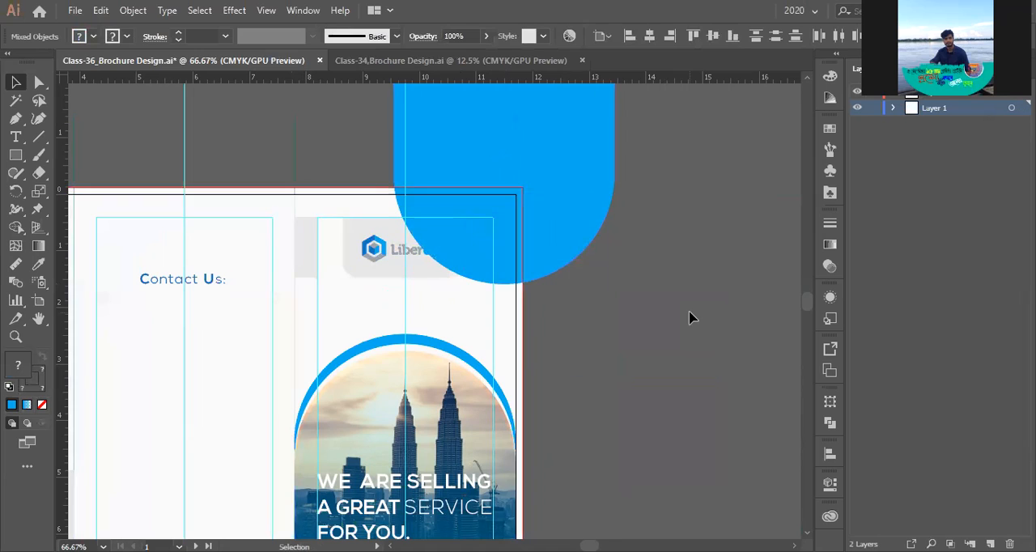
key("ctrl+z")
key("ctrl+z")
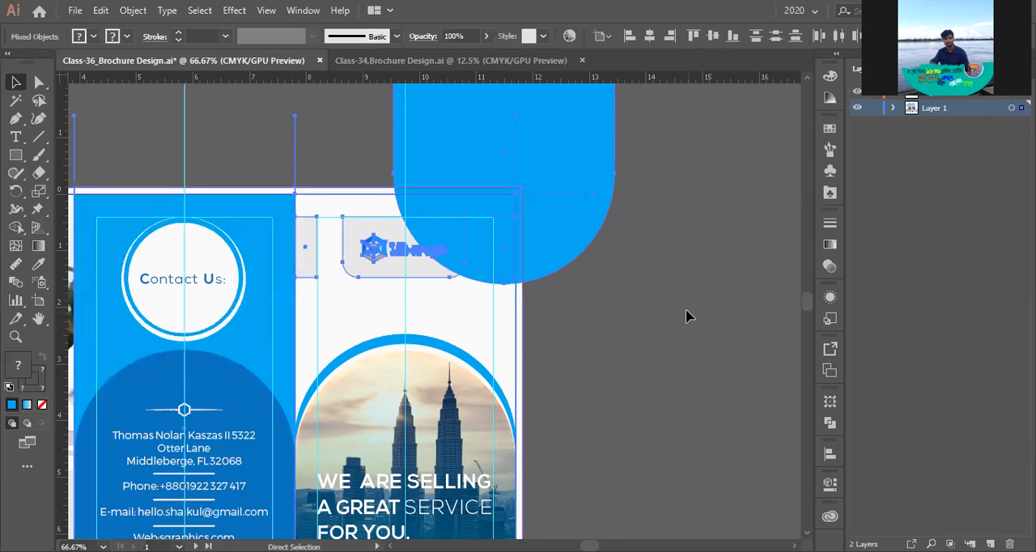
- Try to group the logo, grey header shapes and light-blue shape and change their stacking order, and clear the selection
left_click(687, 315)
left_click_drag(443, 277, 513, 280)
right_click(544, 241)
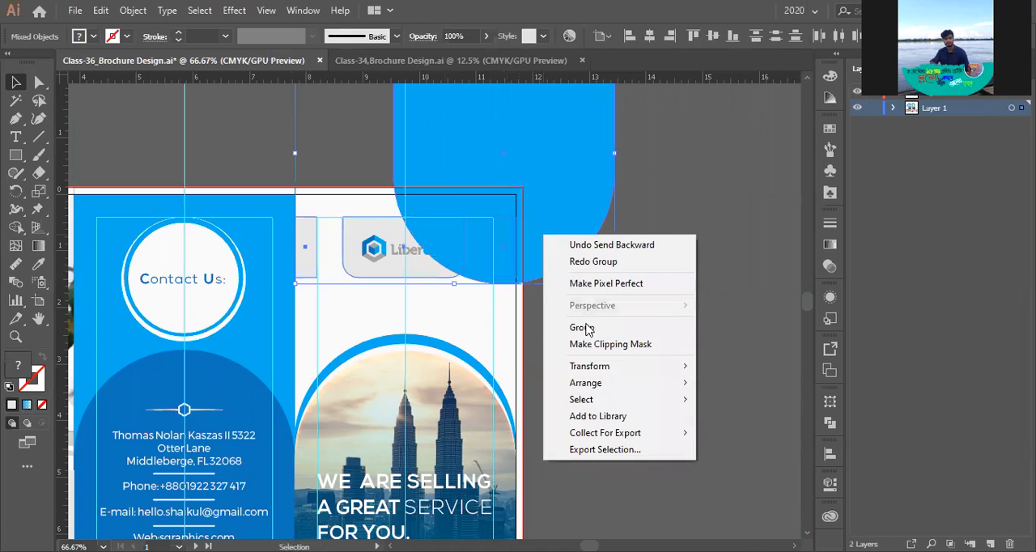
left_click(581, 327)
left_click(587, 261)
left_click(572, 251)
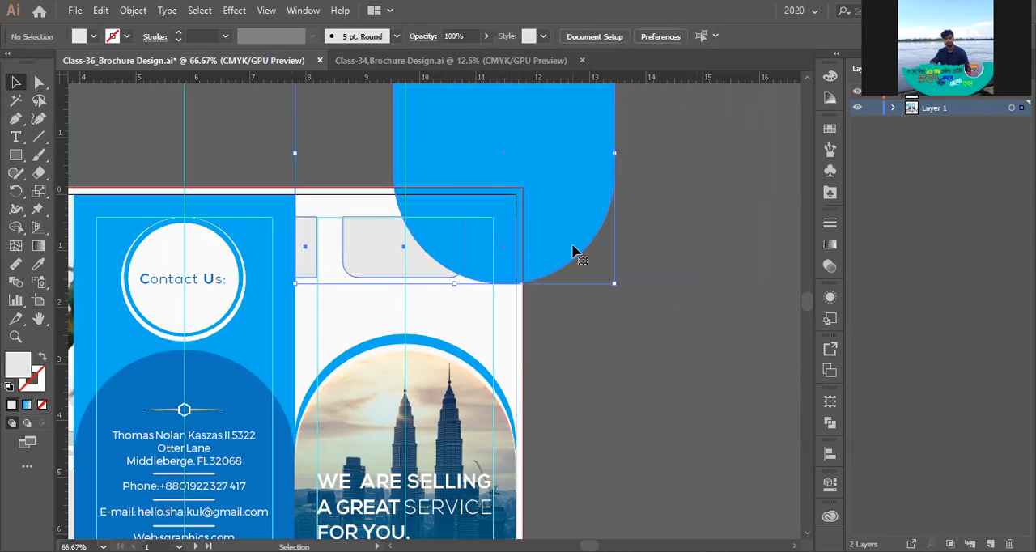
right_click(574, 248)
left_click(636, 366)
key("ctrl+shift+a")
- Check the logo in outline view and bring it and the grey header shapes in front of the light-blue shape
key("a")
key("ctrl+y")
left_click(393, 253, "ctrl")
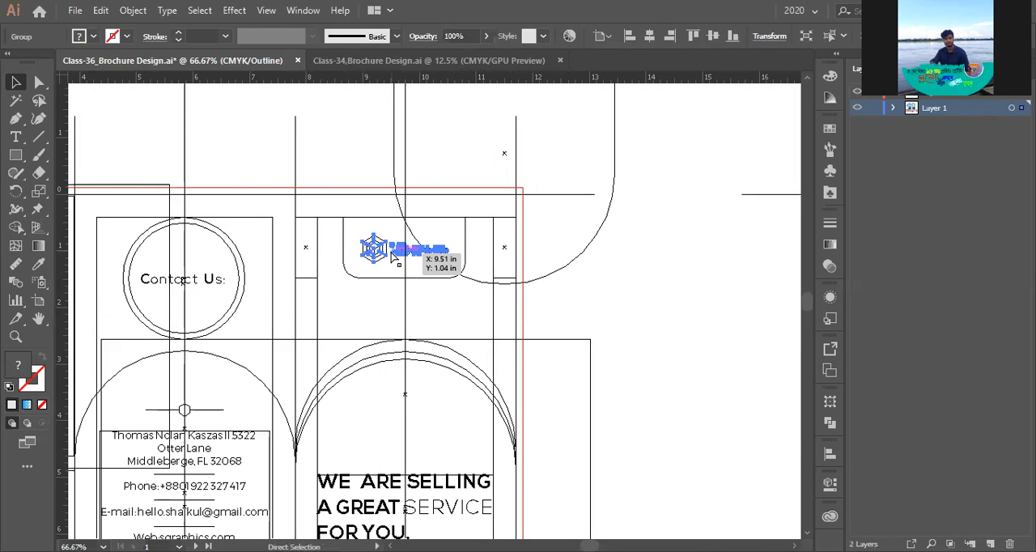
key("ctrl+y")
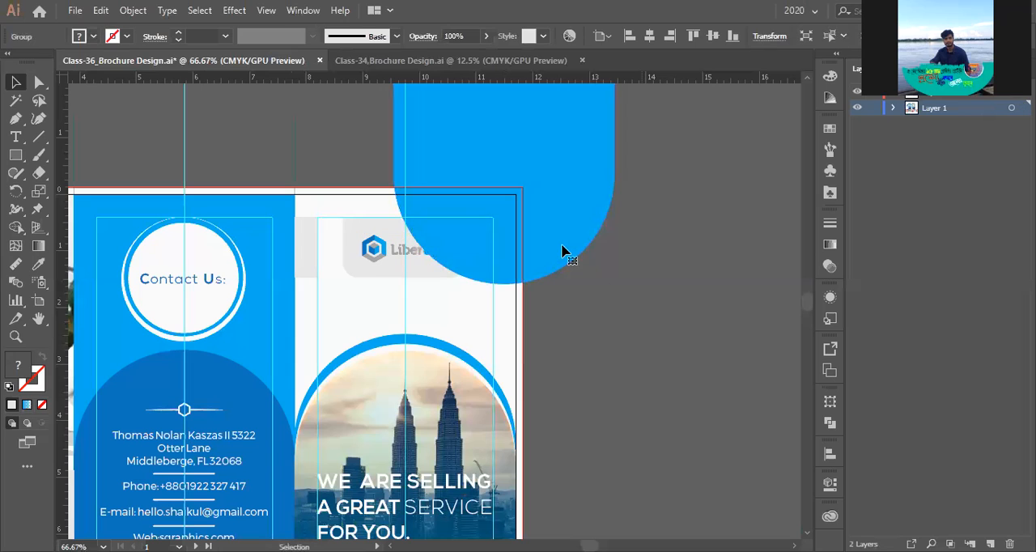
key("ctrl+shift+bracketright")
left_click(561, 247)
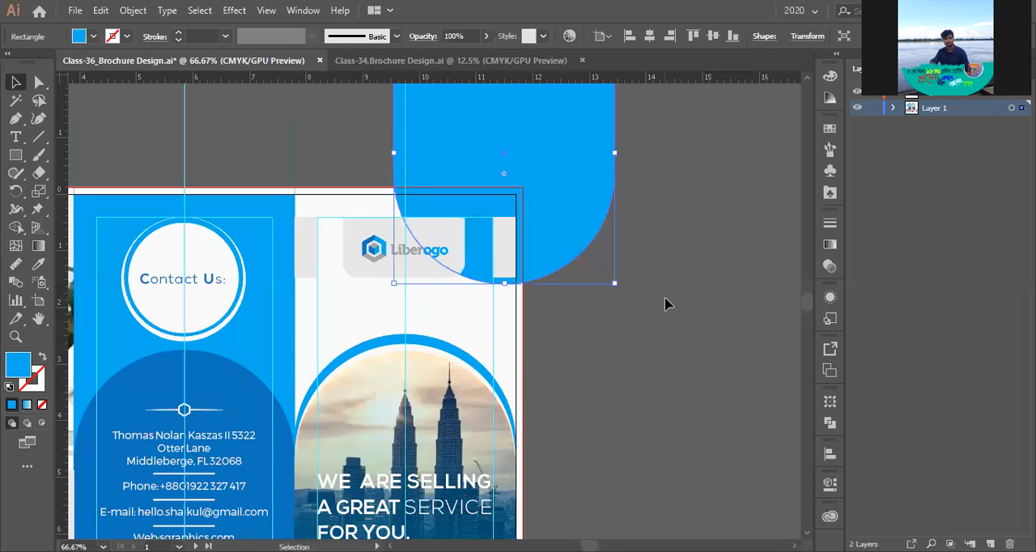
- Move the light-blue shape about 0.6 in right and 0.5 in up, so less of it covers the front cover's corner
scroll(649, 310, "down", 2)
left_click(632, 301)
scroll(632, 301, "up", 2)
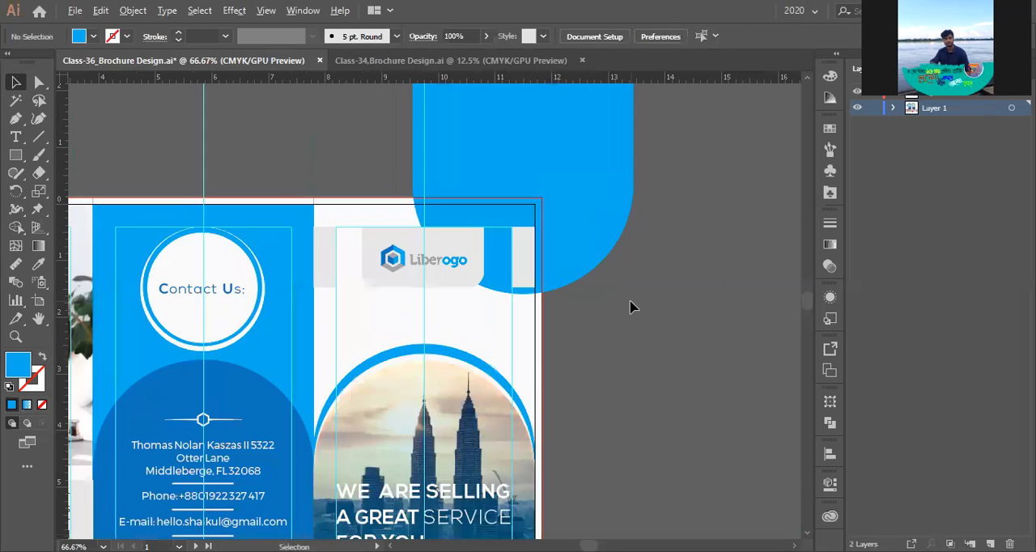
left_click_drag(631, 300, 635, 342)
scroll(597, 344, "up", 1)
left_click_drag(555, 312, 603, 274)
left_click(611, 352)
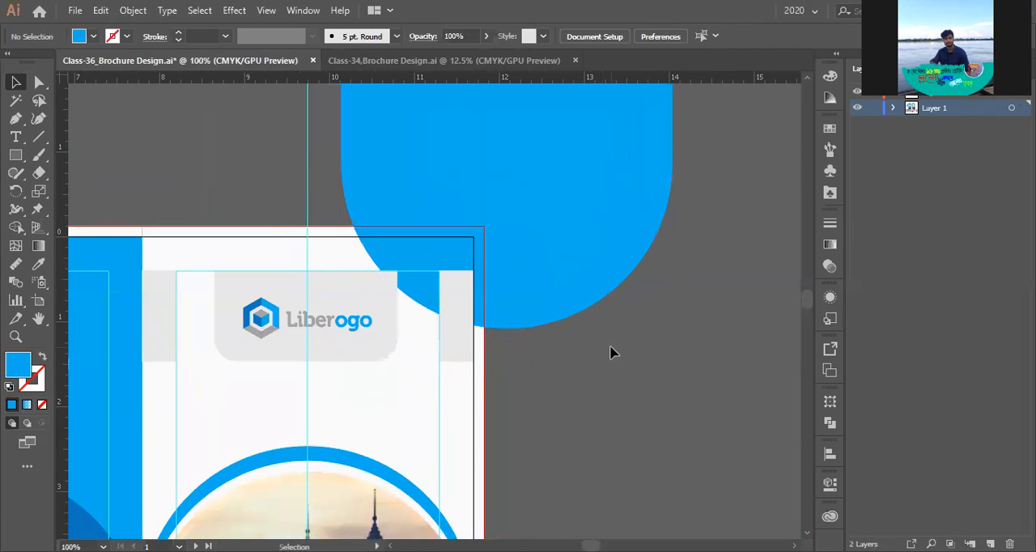
- Trim the light-blue shape to the bleed edge with the Shape Builder tool, removing everything outside the front cover's corner
scroll(610, 351, "down", 2)
scroll(611, 352, "down", 1)
scroll(575, 316, "up", 1)
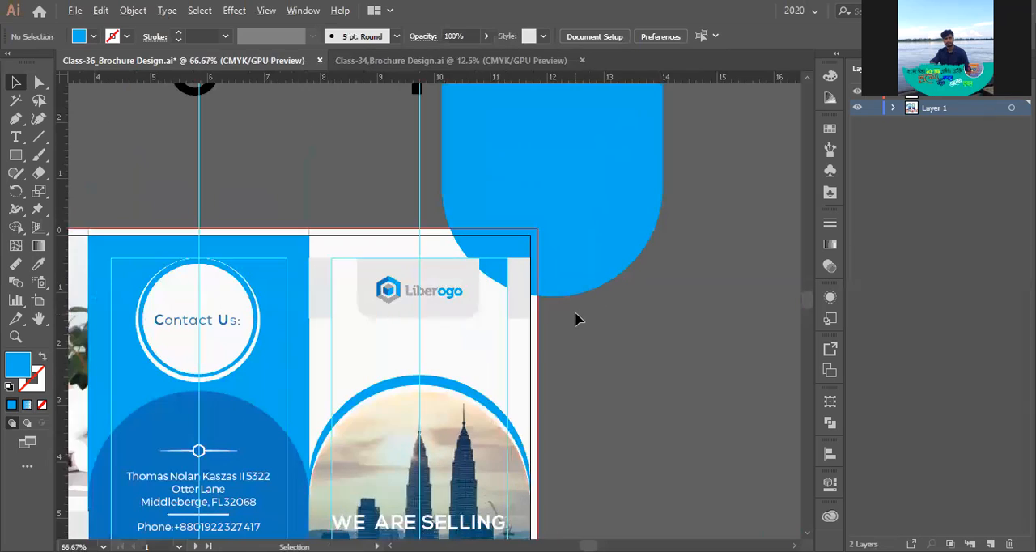
left_click(413, 235)
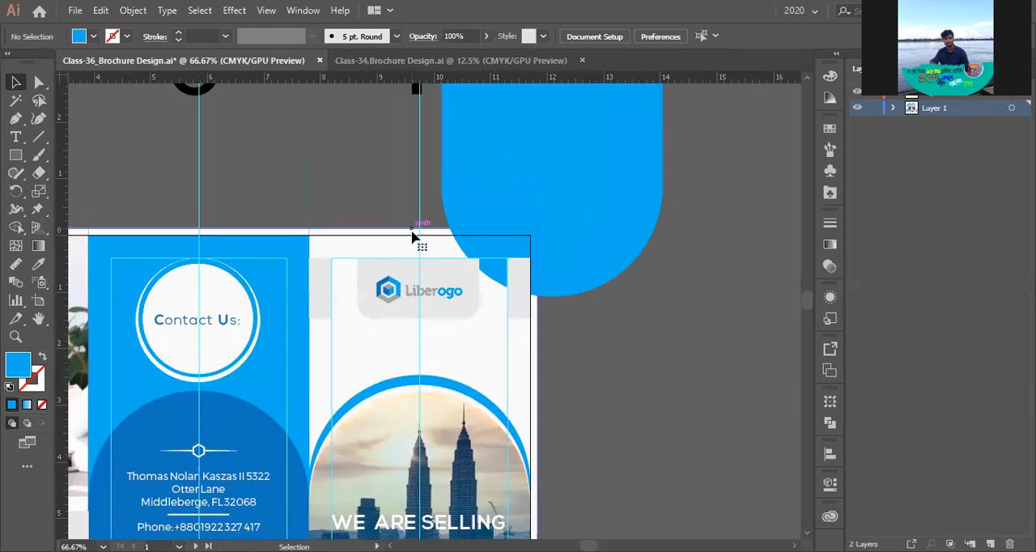
left_click(558, 220, "shift")
left_click(16, 228)
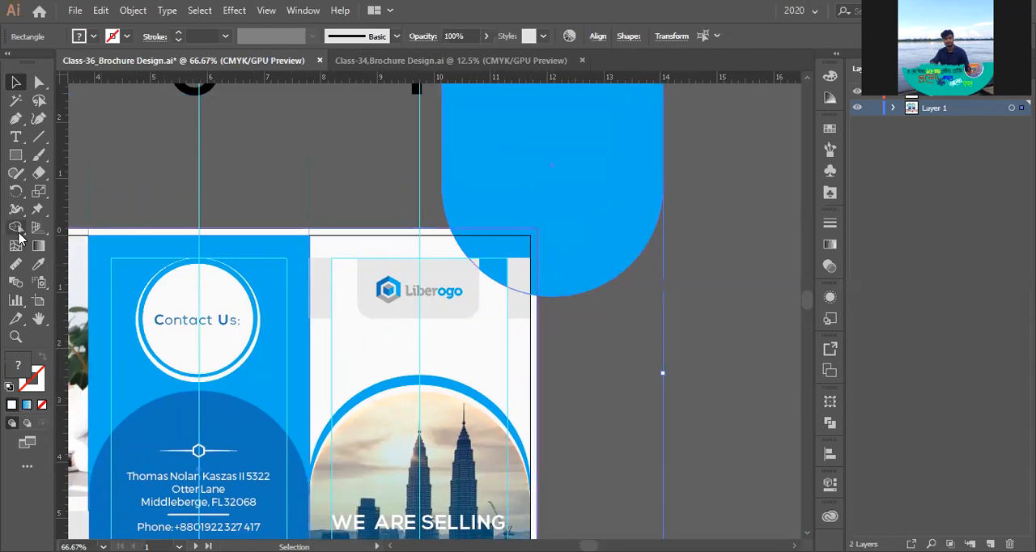
mouse_move(493, 154)
left_mouse_down()
mouse_move(622, 251)
mouse_move(647, 309)
left_mouse_up()
key("v")
left_click(581, 246)
- Show the whole outer spread with nothing selected and save the brochure file
scroll(594, 274, "down", 2)
scroll(593, 271, "down", 1)
left_click_drag(594, 271, 487, 273)
key("a")
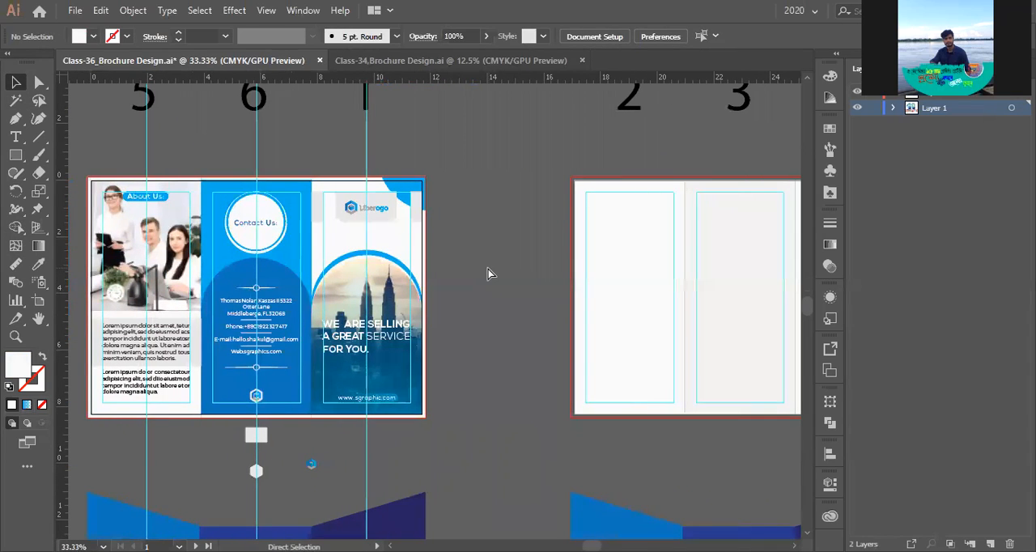
key("ctrl+s")
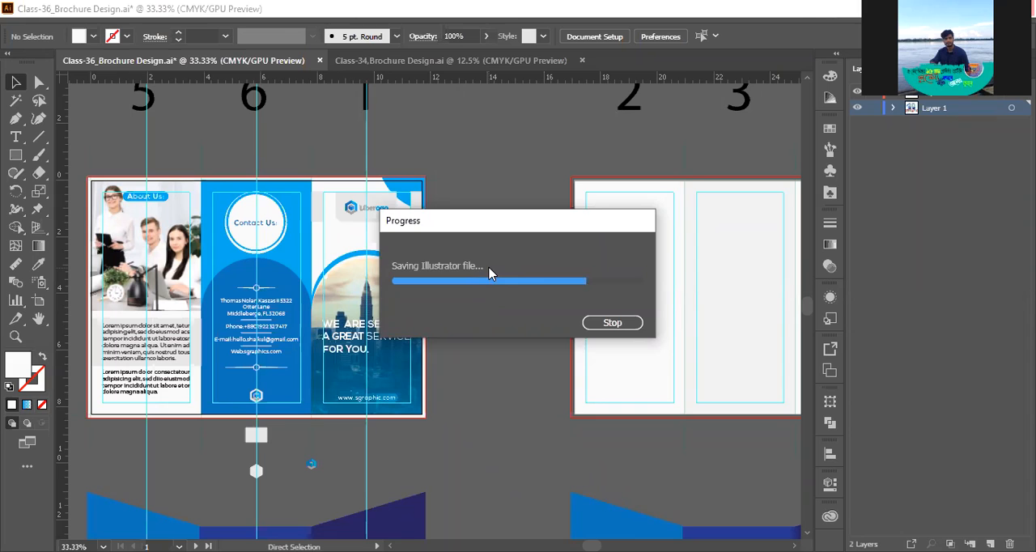
- Hide the guides and examine the outer spread as a whole beside the blank inner spread
left_click_drag(474, 267, 701, 254)
scroll(569, 259, "up", 1)
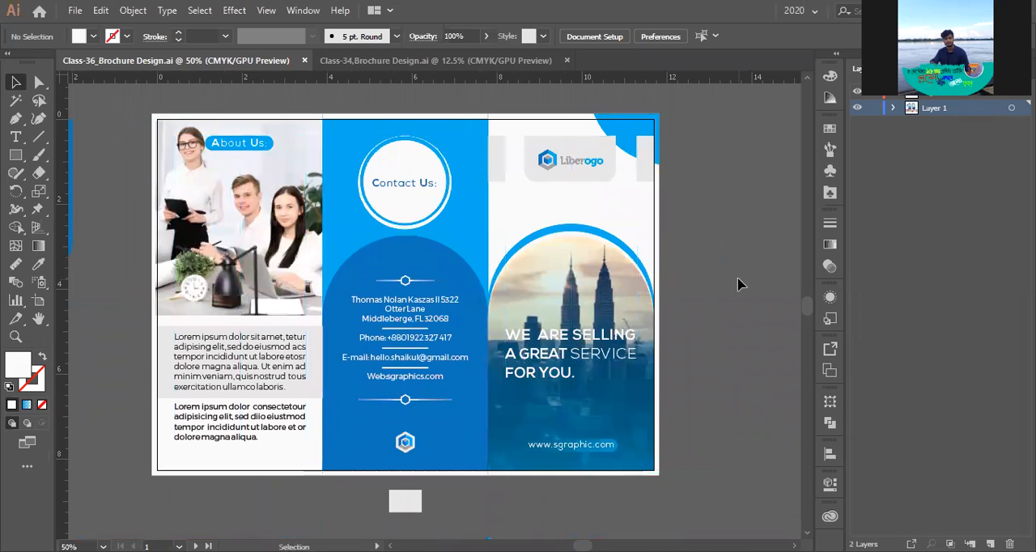
key("space")
left_click_drag(723, 270, 685, 275)
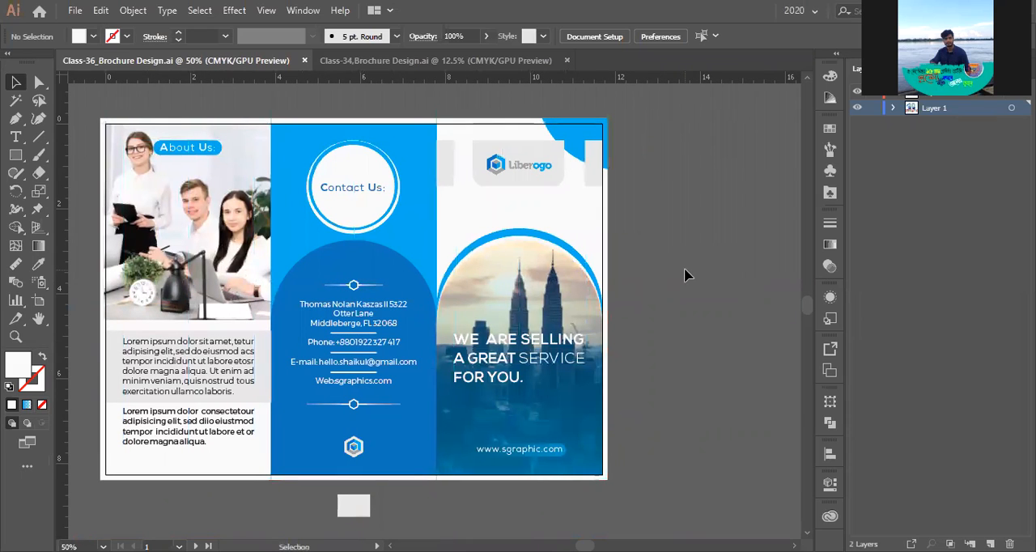
scroll(675, 273, "down", 2)
key("space")
left_click_drag(688, 297, 401, 297)
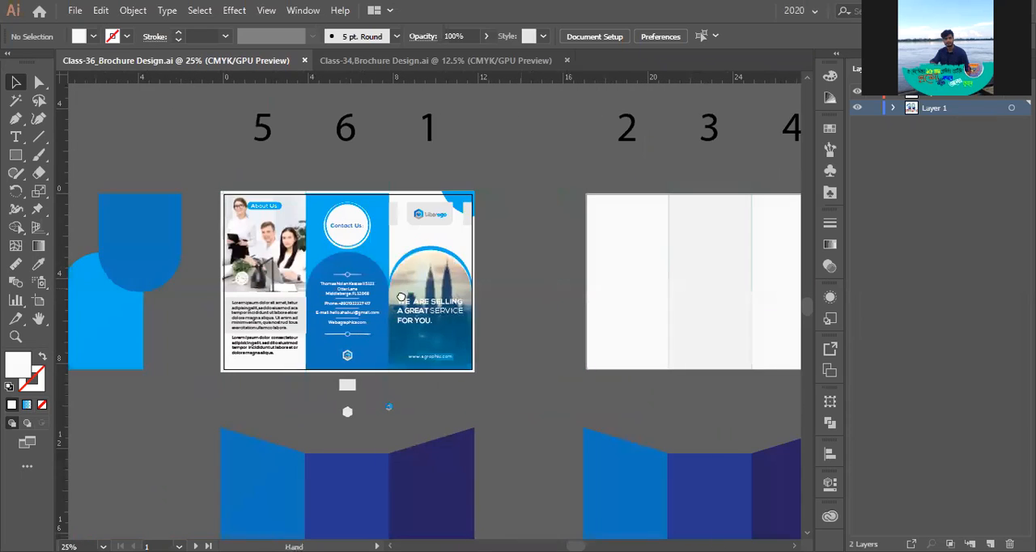